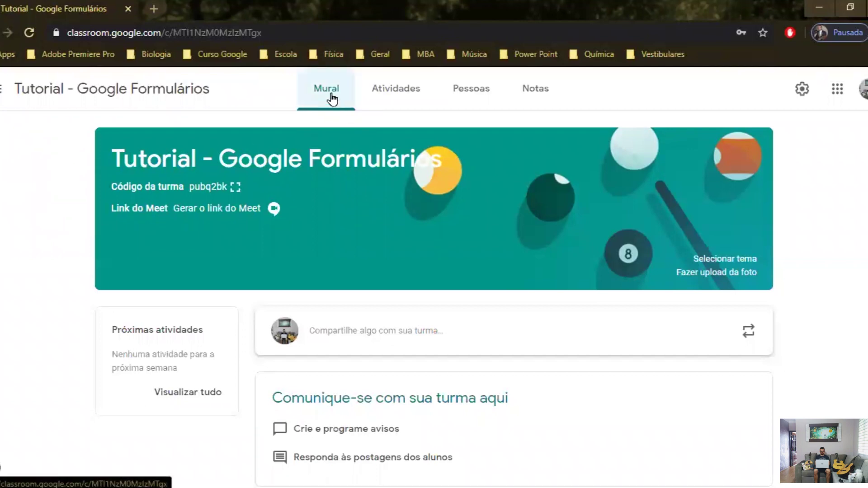
# Create a new quiz assignment (Atividade com teste) in the class's Atividades, leaving the Chromebook locked mode off.
pyautogui.click(377, 100)
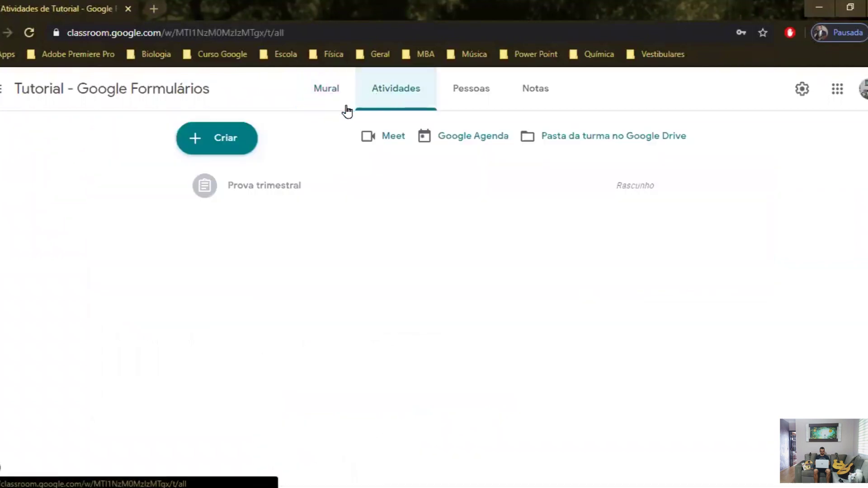
pyautogui.click(223, 141)
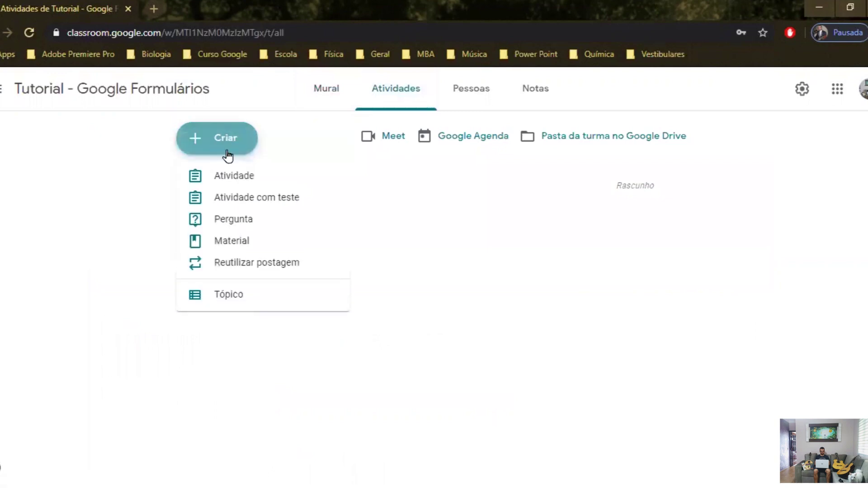
pyautogui.click(241, 200)
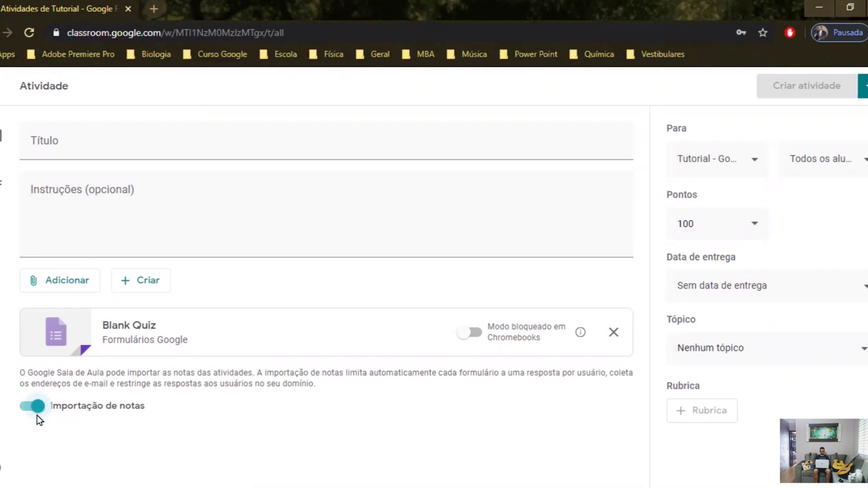
pyautogui.click(464, 340)
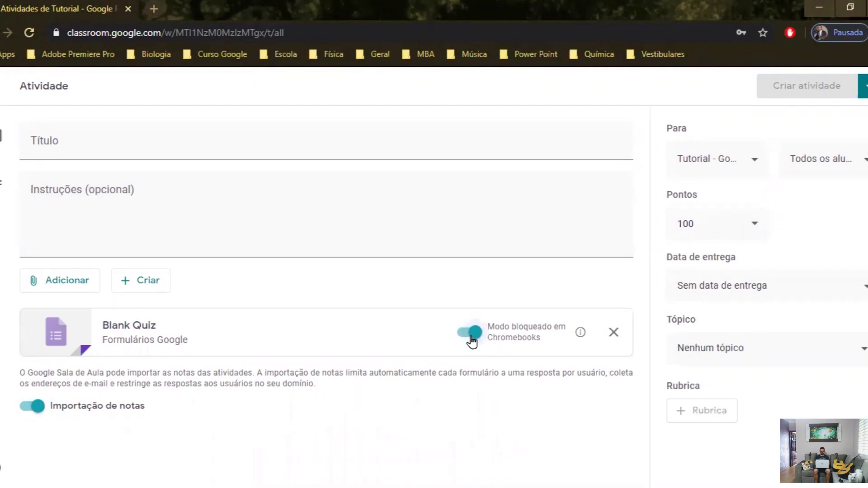
pyautogui.click(471, 340)
# Title the assignment "Prova trimestral" and enter instructions from "Olá, turma, temos uma novidade!" to "Boa Prova!", announcing the 50-minute online test.
pyautogui.click(172, 138)
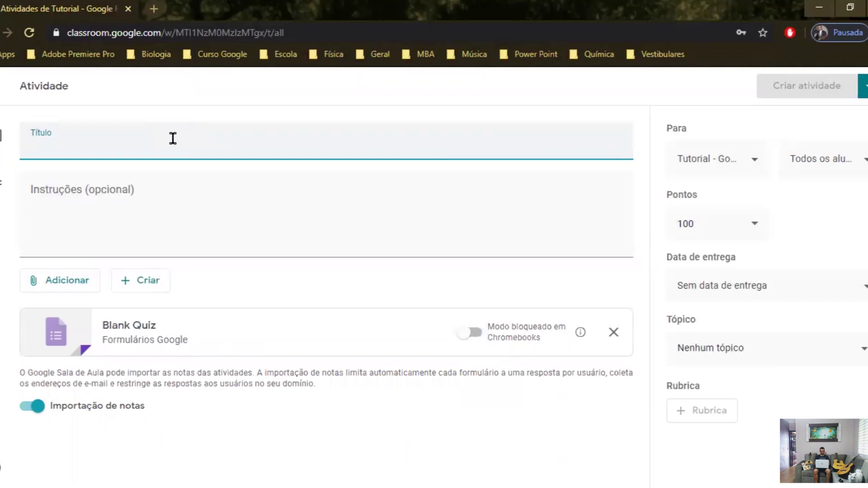
pyautogui.write('Prova tri')
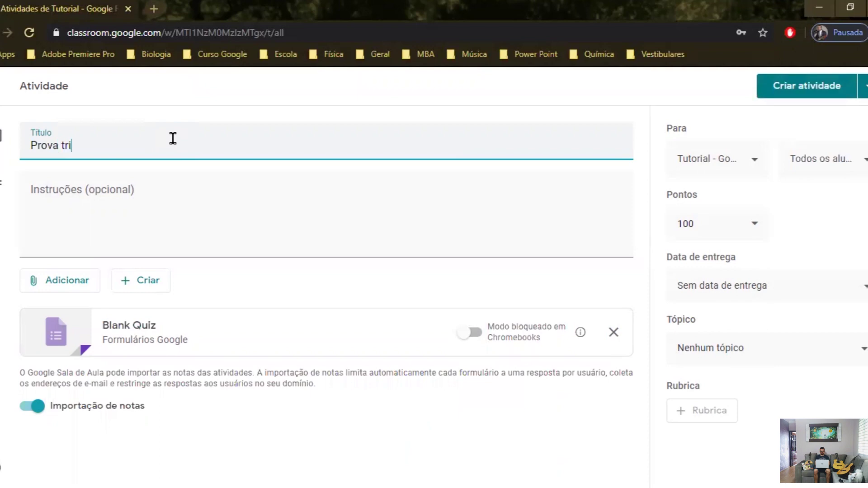
pyautogui.write('mestral')
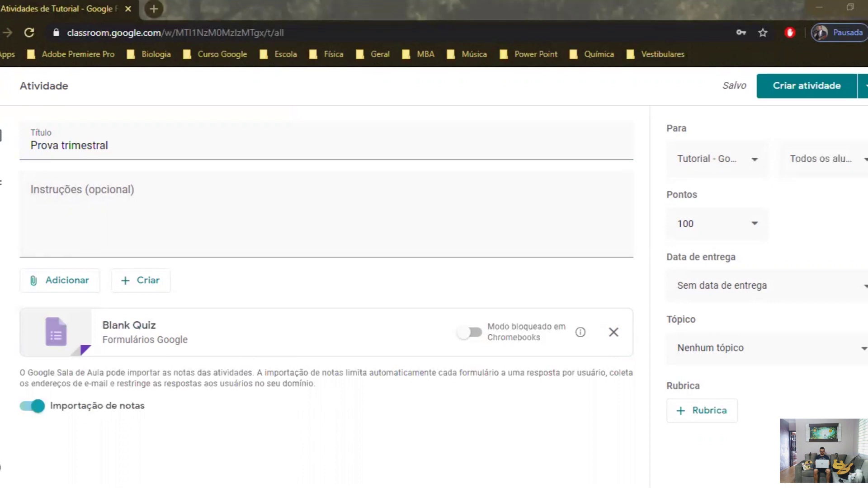
pyautogui.click(95, 209)
pyautogui.write('Olá, turma, temos uma novidade! A nossa primeira Prova Trimestral do ano será on-line e vocês precisarão resolvê-la no tempo que duraria uma aula presencial, 50 minutos, e de acordo com a data do calendário de provas trimestrais. Boa Prova!')
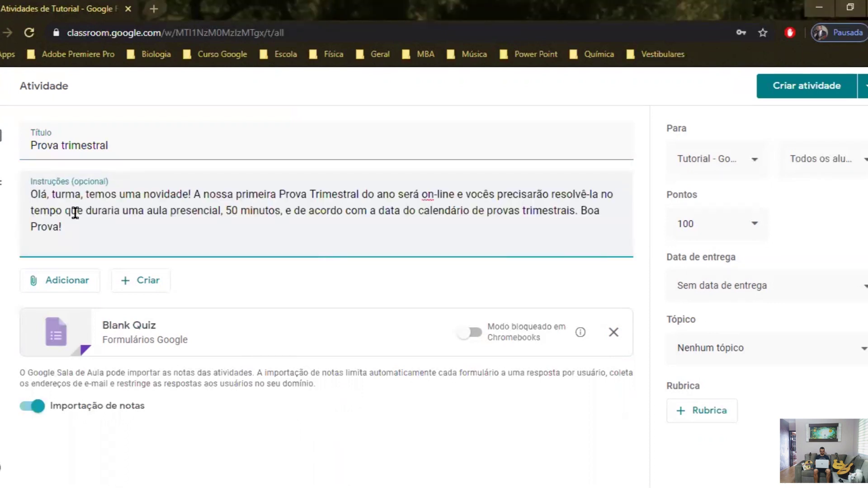
# Open the attached Blank Quiz form and rename its file "Prova Trimestral".
pyautogui.click(116, 335)
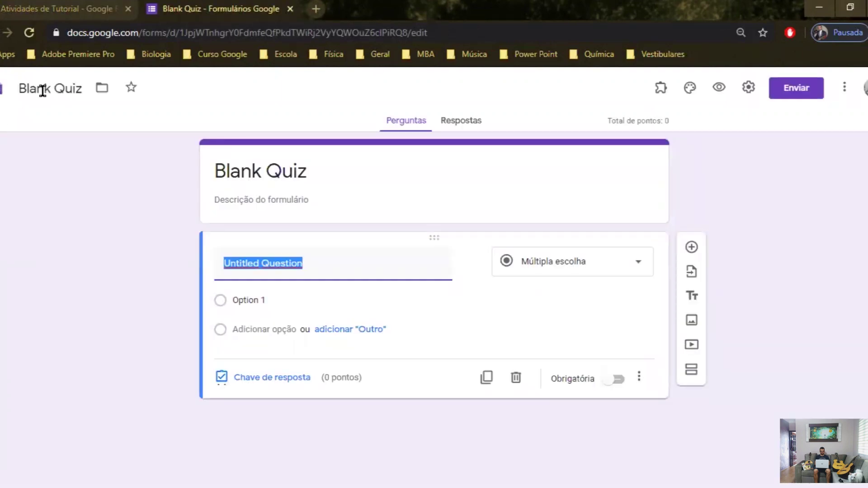
pyautogui.click(43, 90)
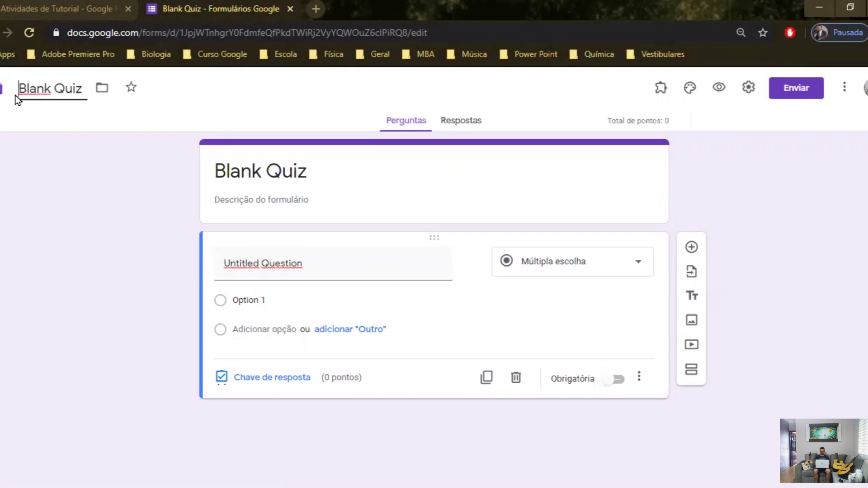
pyautogui.hotkey('ctrl', 'a')
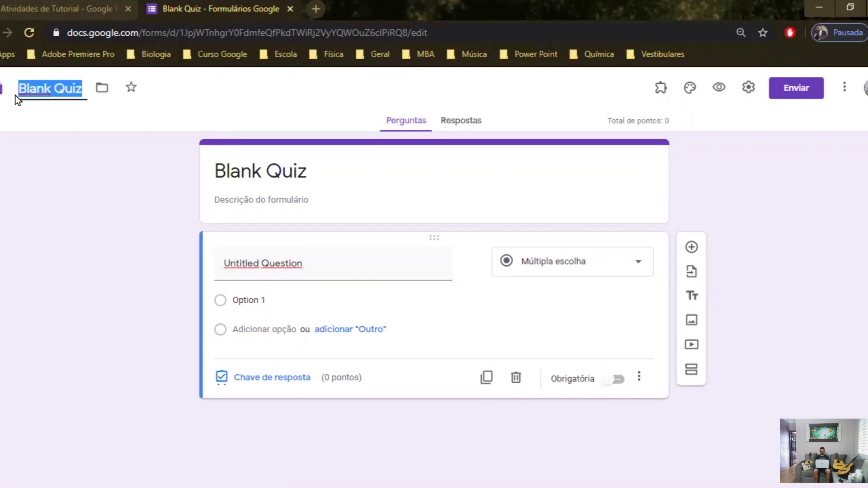
pyautogui.write('Prova T')
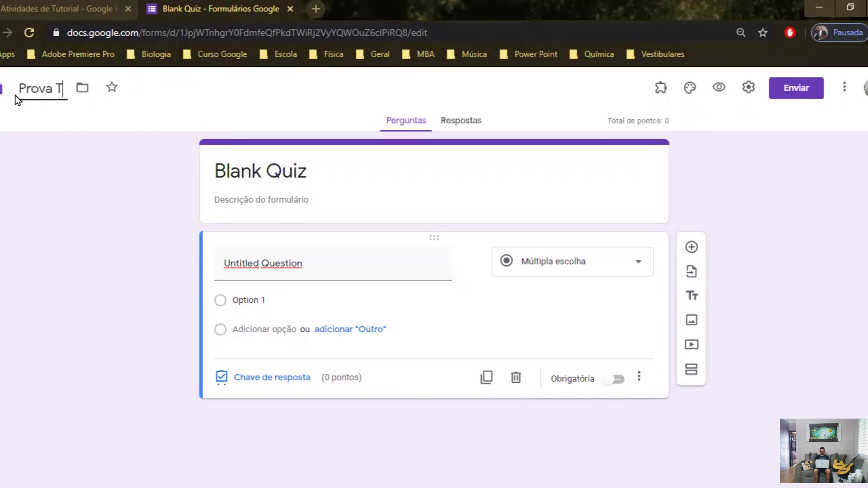
pyautogui.write('rimestral')
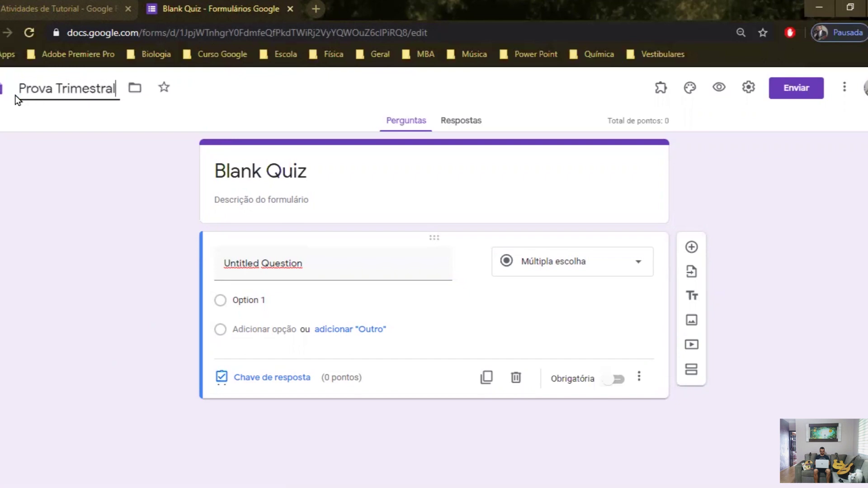
# Set the form's title to "Prova trimestral" and use the assignment's instructions text, "Olá, turma, temos uma novidade!" to "Boa Prova!", as its description.
pyautogui.click(232, 191)
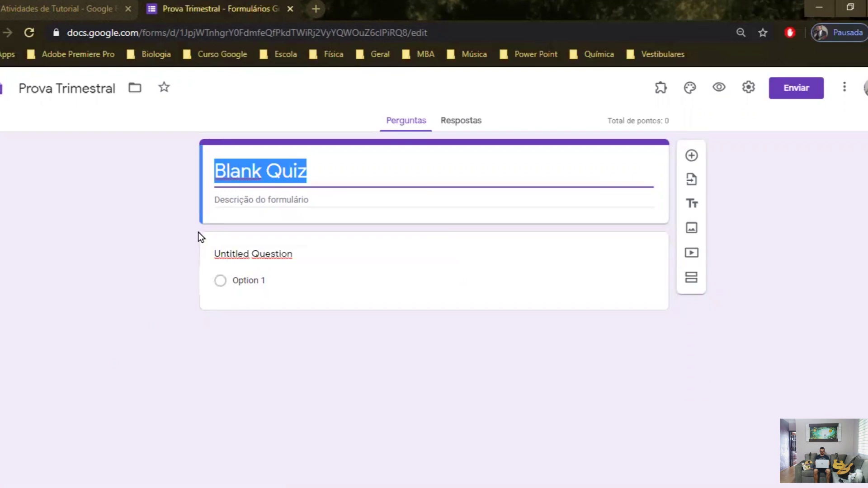
pyautogui.write('Prova trimestral')
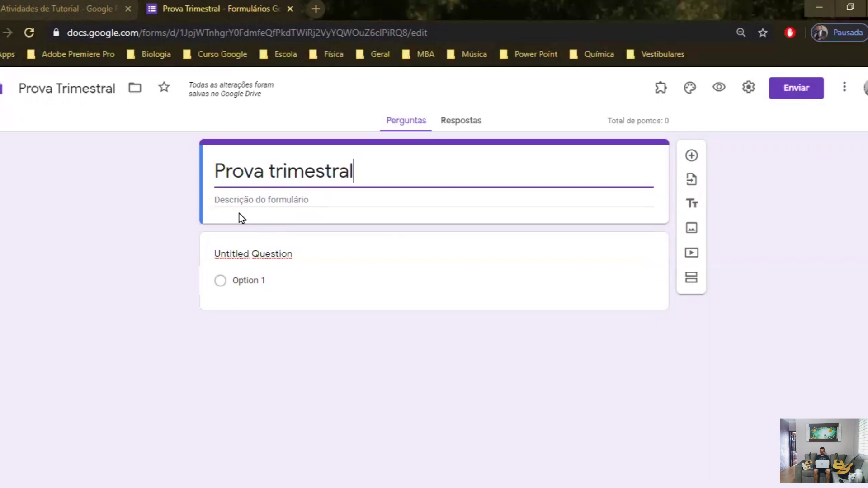
pyautogui.click(248, 200)
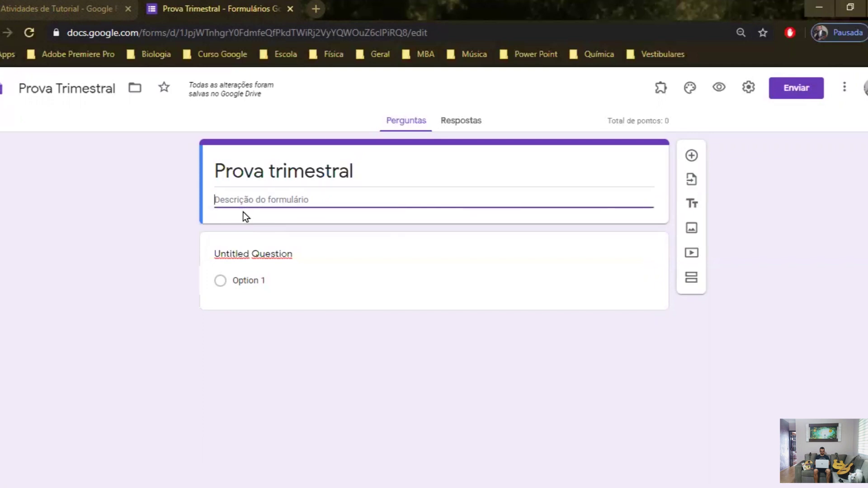
pyautogui.write('Olá, turma, temos uma novidade! A nossa primeira Prova Trimestral do ano será on-line e vocês precisarão resolvê-la no tempo que duraria uma aula presencial, 50 minutos, e de acordo com a data do calendário de provas trimestrais. Boa Prova!')
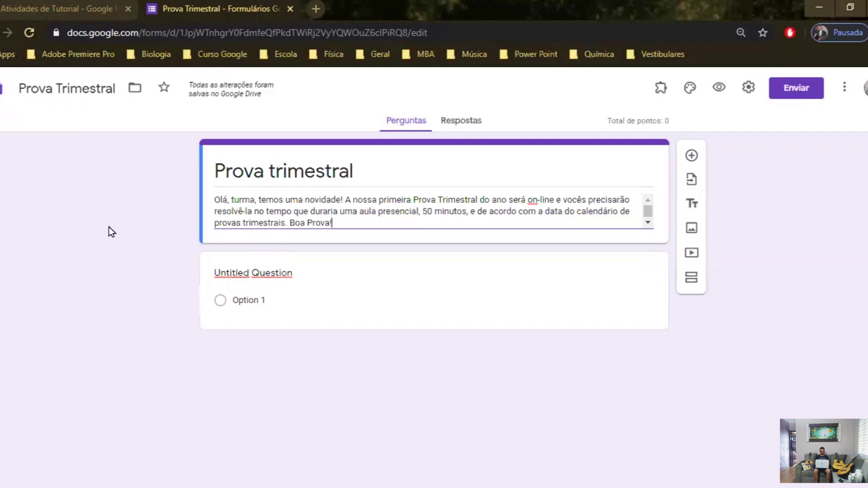
pyautogui.click(109, 227)
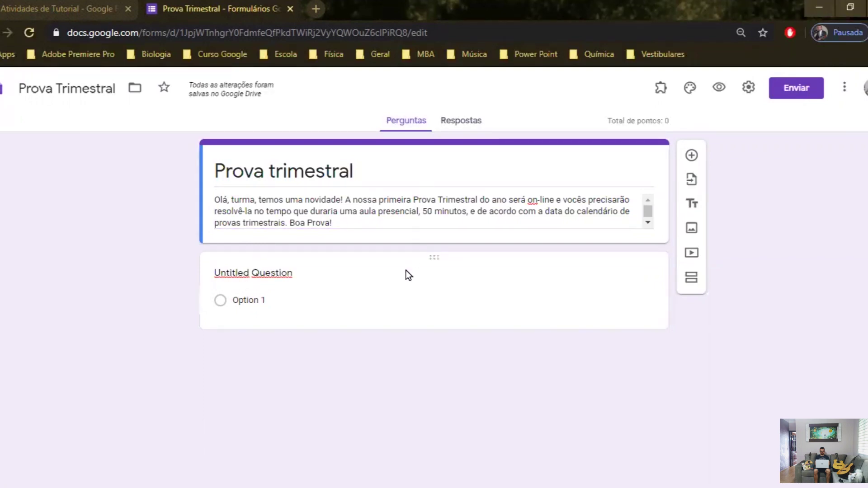
# Turn the untitled question into a required short-answer (Resposta curta) question titled "Nome".
pyautogui.click(243, 277)
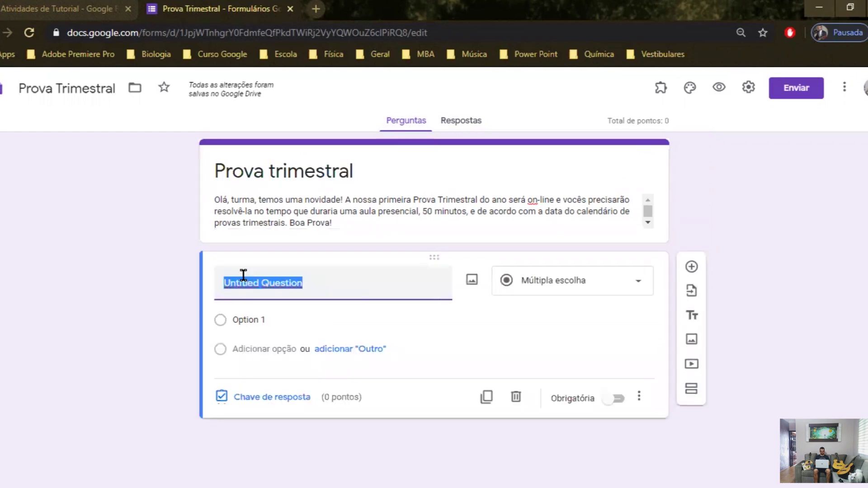
pyautogui.write('Nome')
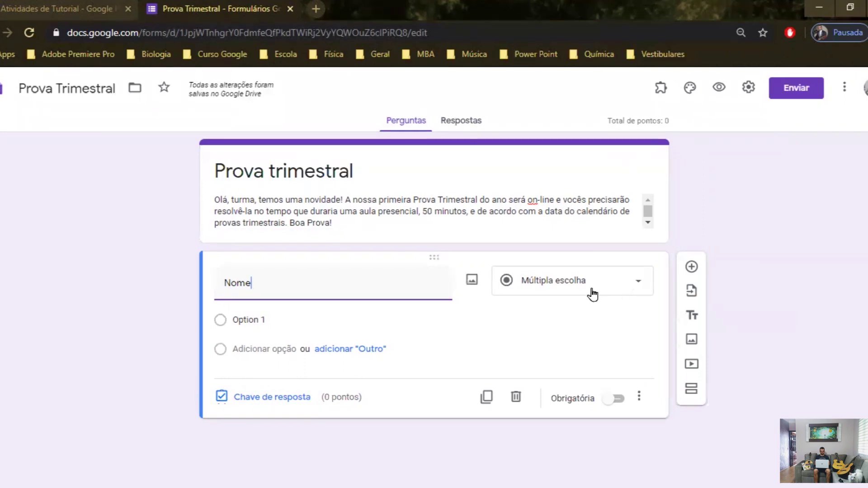
pyautogui.click(642, 285)
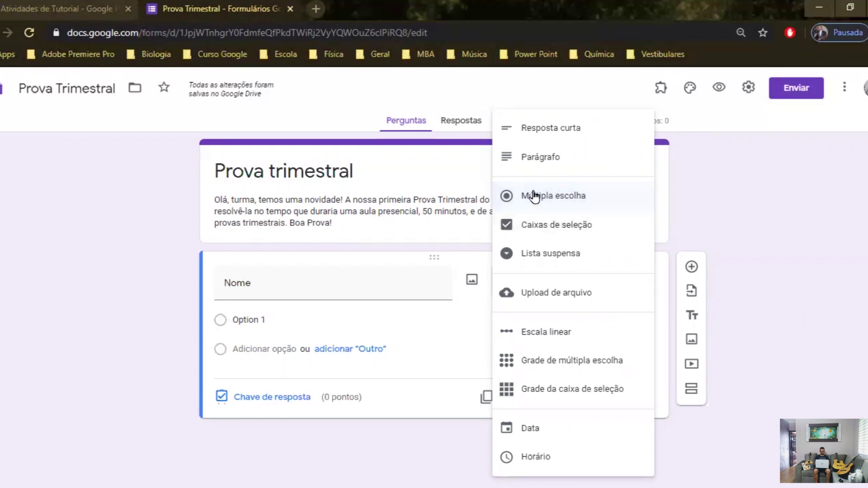
pyautogui.click(565, 131)
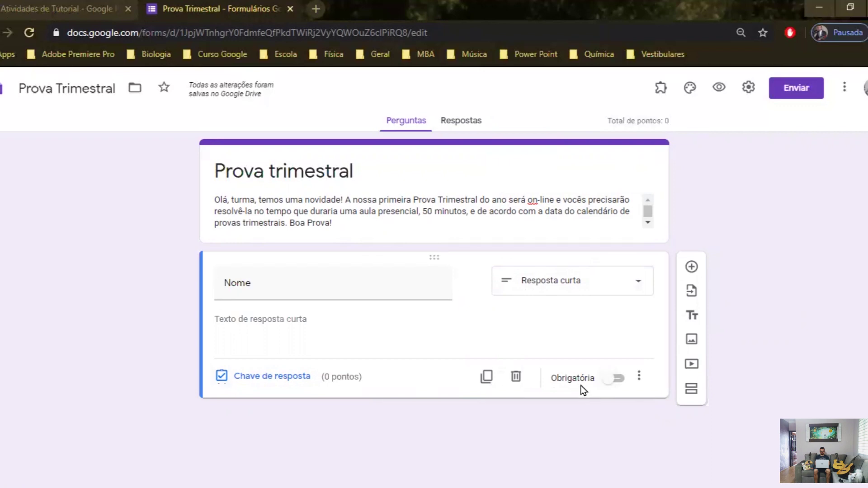
pyautogui.click(605, 385)
# Enable a default quiz question score of 1 point in the form preferences and save them.
pyautogui.click(844, 90)
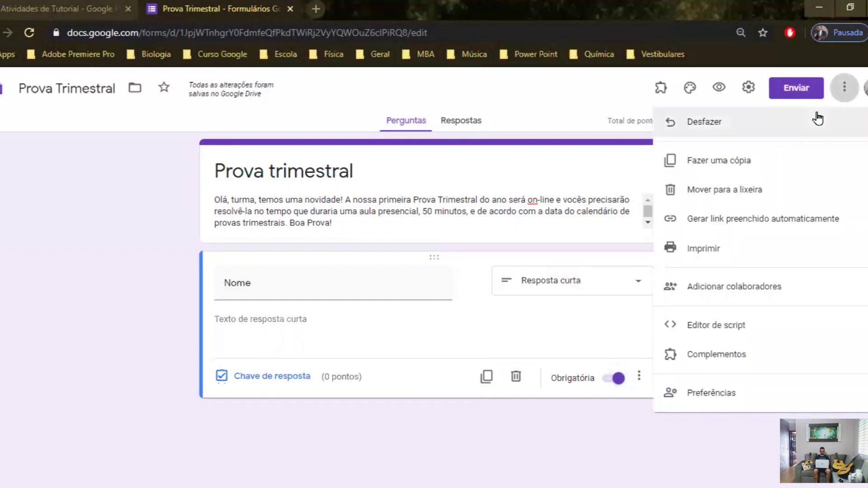
pyautogui.click(702, 401)
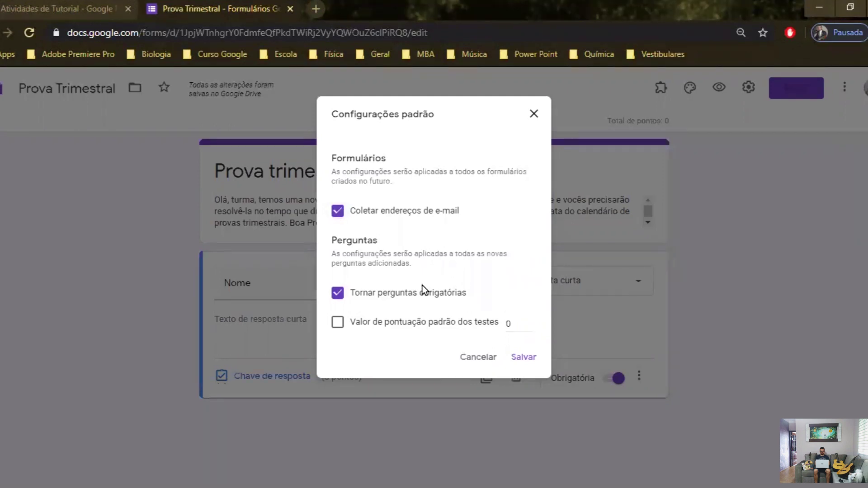
pyautogui.click(340, 297)
pyautogui.click(340, 298)
pyautogui.click(336, 330)
pyautogui.click(518, 321)
pyautogui.write('1')
pyautogui.click(519, 358)
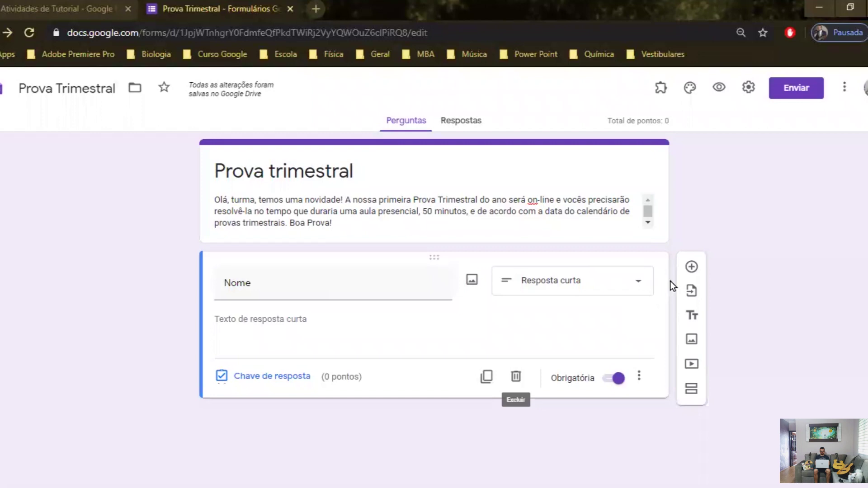
# Add a short-answer question titled "Sobrenome" and set its score to 0 points in the answer key.
pyautogui.click(691, 268)
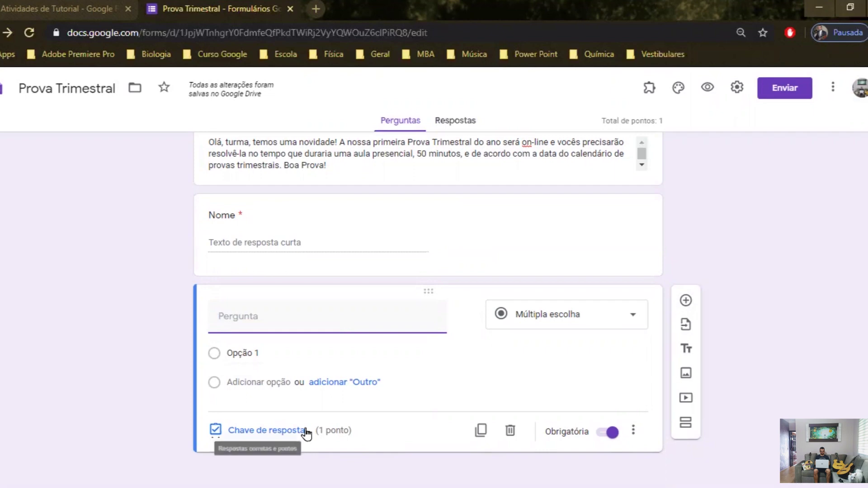
pyautogui.write('Sobrenome')
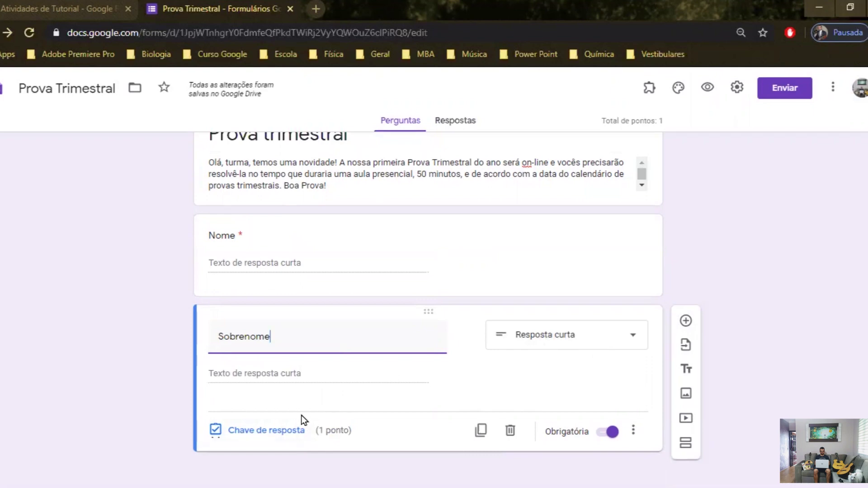
pyautogui.click(247, 436)
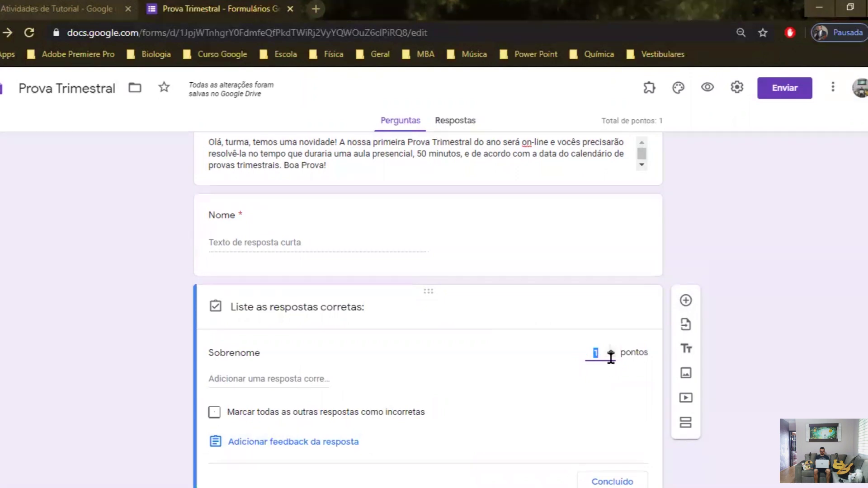
pyautogui.write('0')
pyautogui.scroll(-1, 566, 425)
pyautogui.click(608, 430)
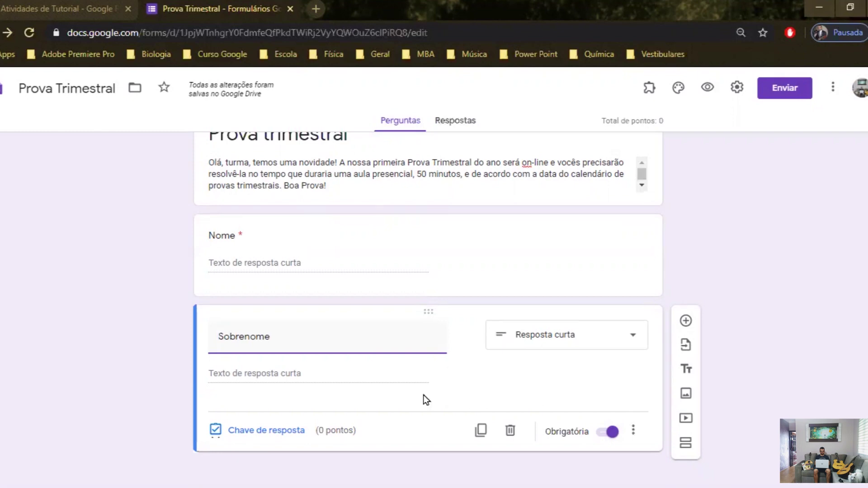
# Add a paragraph (Parágrafo) question asking "Quais são as suas principais dificuldades para utilizar o Google Sala de Aula?".
pyautogui.click(685, 321)
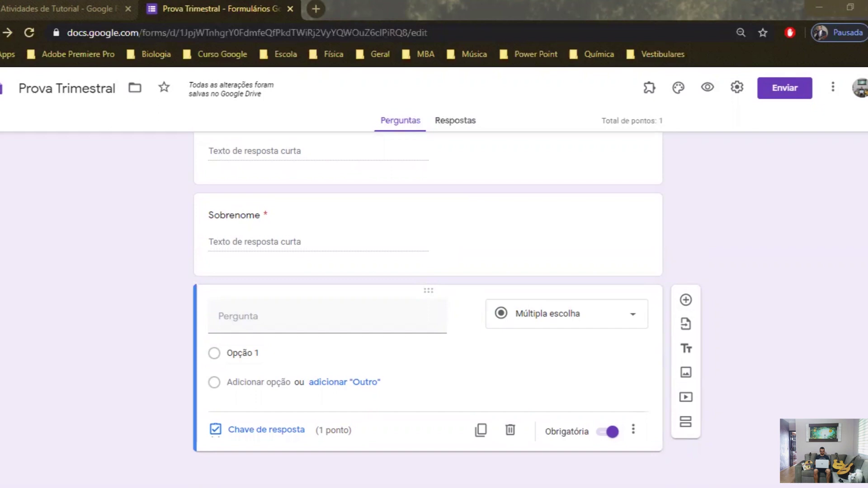
pyautogui.write('Quais são as suas principais dificuldades para utilizar o Google Sala de Aula?')
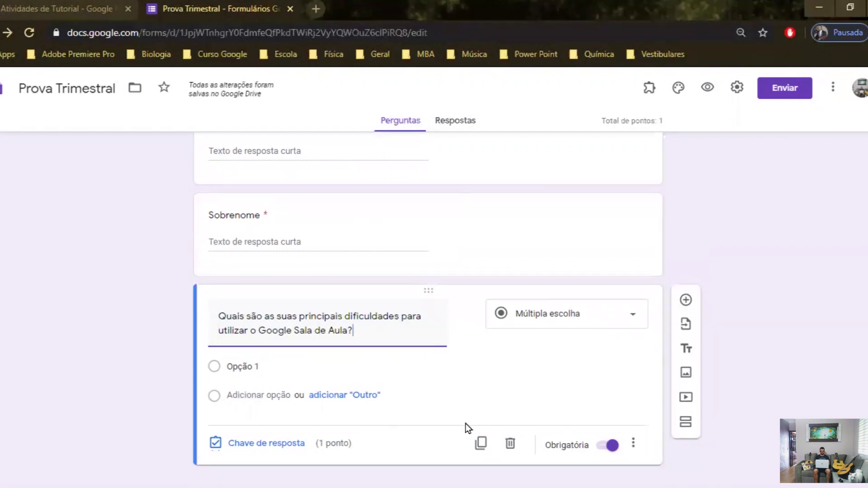
pyautogui.click(632, 322)
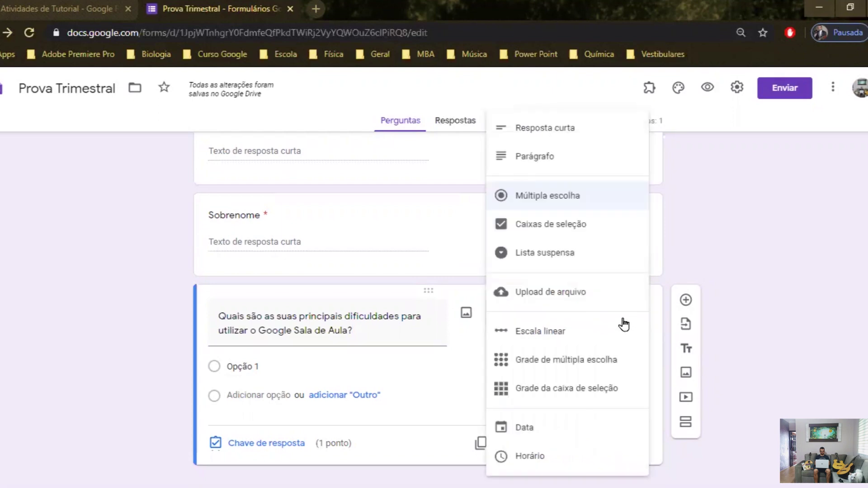
pyautogui.click(561, 162)
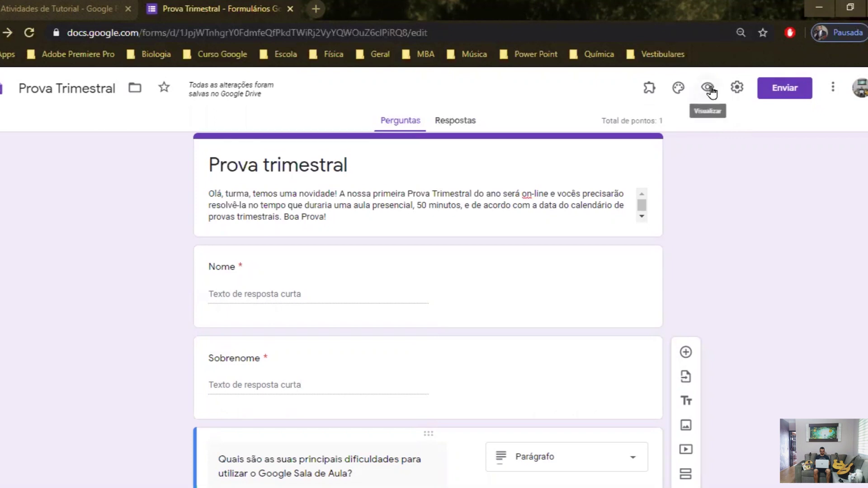
# Preview the form as respondents see it and look through its questions.
pyautogui.click(708, 88)
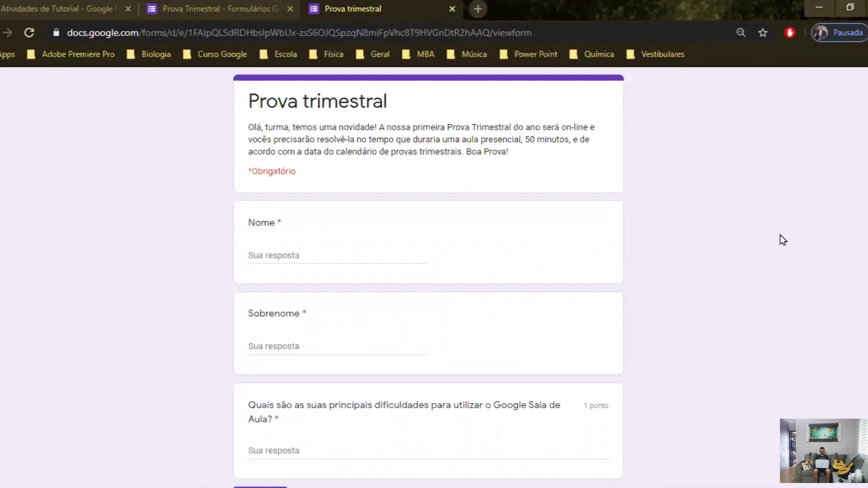
pyautogui.scroll(-2, 779, 235)
pyautogui.scroll(2, 780, 235)
pyautogui.scroll(-2, 577, 382)
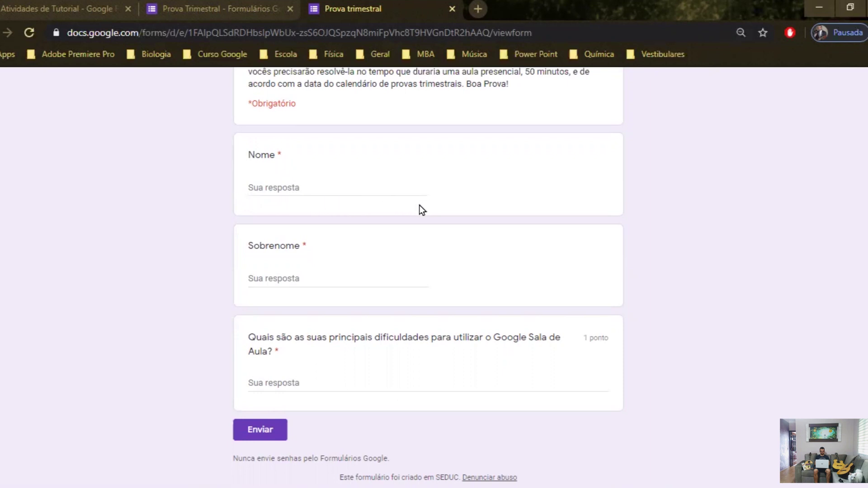
# Test the previewed form by submitting it blank and filling the "dificuldades" paragraph question with several lines of repeated "a" characters.
pyautogui.click(260, 430)
pyautogui.click(297, 346)
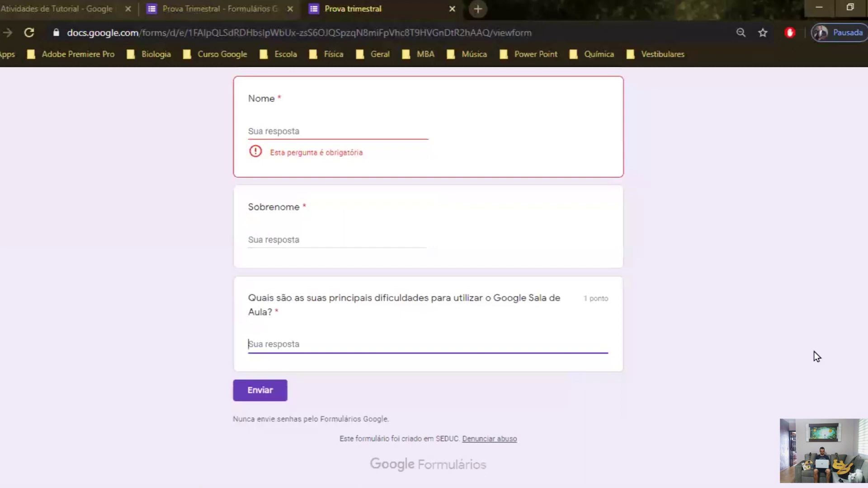
pyautogui.write('aaaaaaaaaaaaaaaaaaaaaaaaaaaaaaaaaaaaaaaaaaaaaaaaaaaaaaaaaaaaaaaaaaaaaaa')
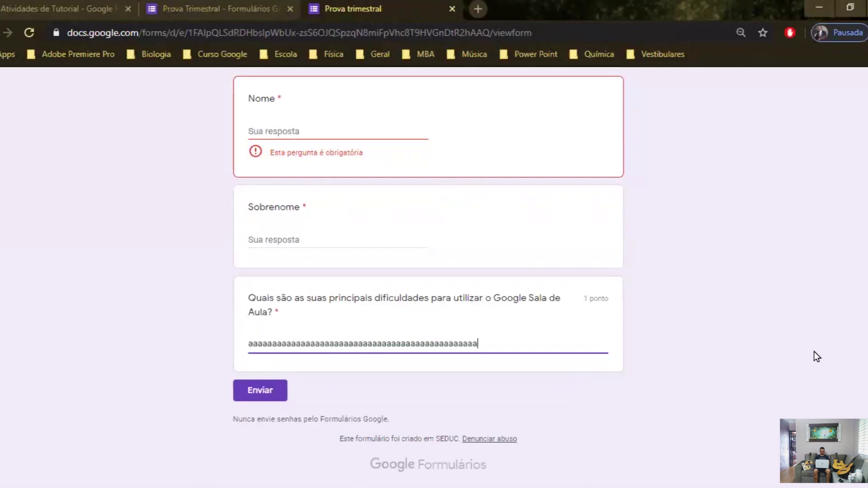
pyautogui.write('aaaaaaaaaaaaaaaaaaaaaaaaaaaaaaaaaaaaaaaaaaaaaaaaaaaaaaaaaaaaaaaaaaaaaaaaaaaaaaaaaaaaaaaaaaaaaaaaaaa')
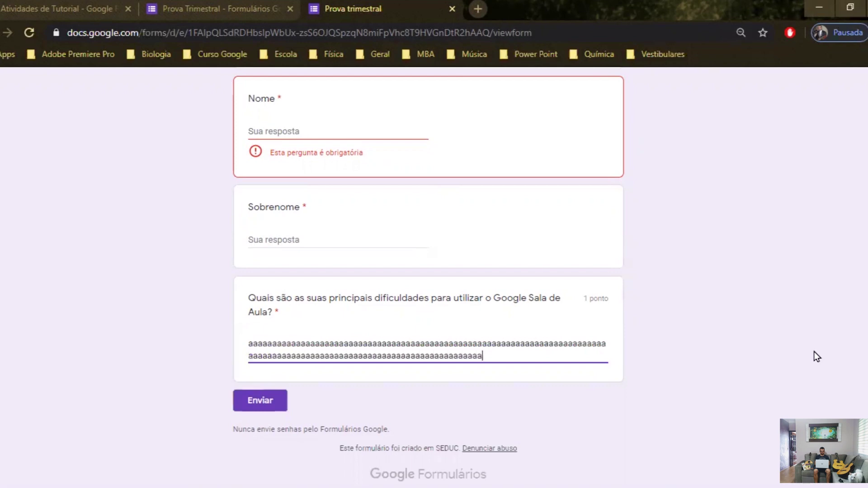
pyautogui.write('aaaaaaaaaaaaaaaaaaaaaaaaaaaaaaaaaaaaaaaaaaaaaaaaaaaa')
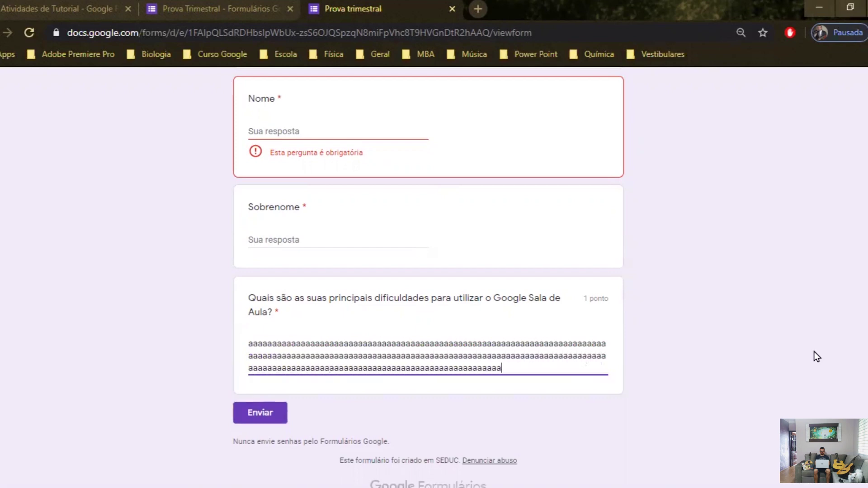
pyautogui.write('aaaaaaaaaaaaaaaaaaaaaaaaaaaaaaaaaaaaaaaaaaaaaaaaaaaaaaaaaaaaaaaaaaaaaaaaaaaaaa')
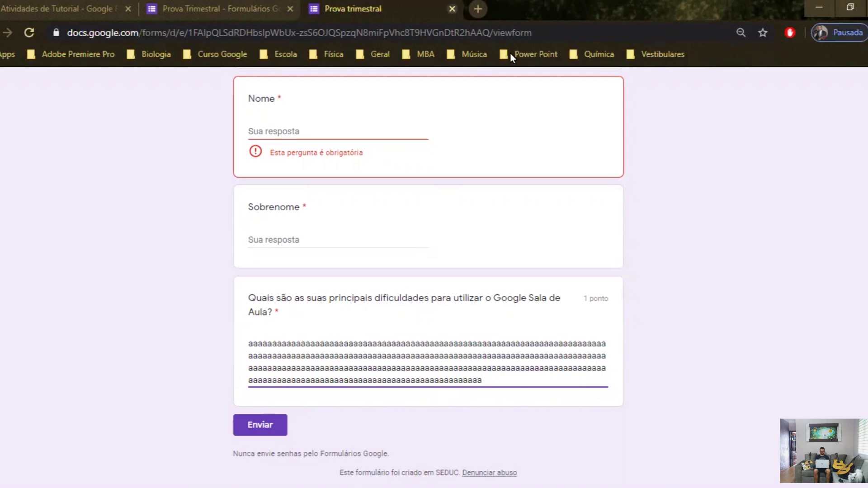
# Return to the form editor and add a multiple-choice question asking "Você compreendeu como deve fazer para criar um formulário no Google Sala de Aula?".
pyautogui.click(204, 9)
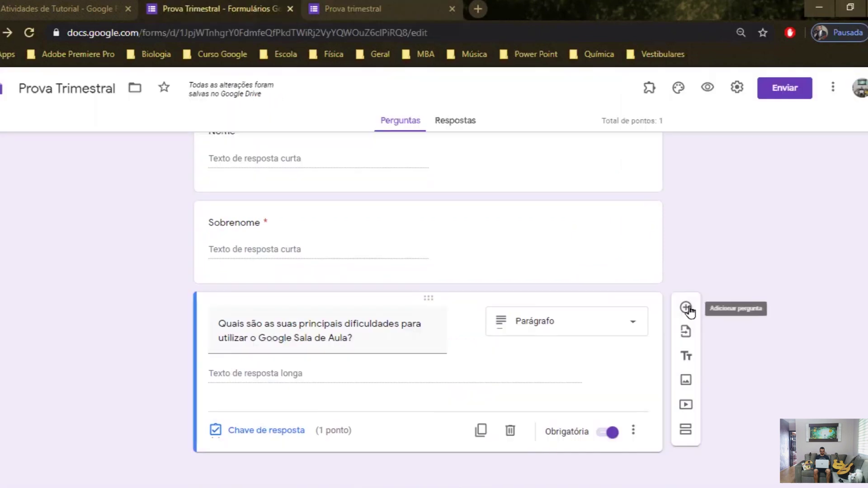
pyautogui.click(686, 308)
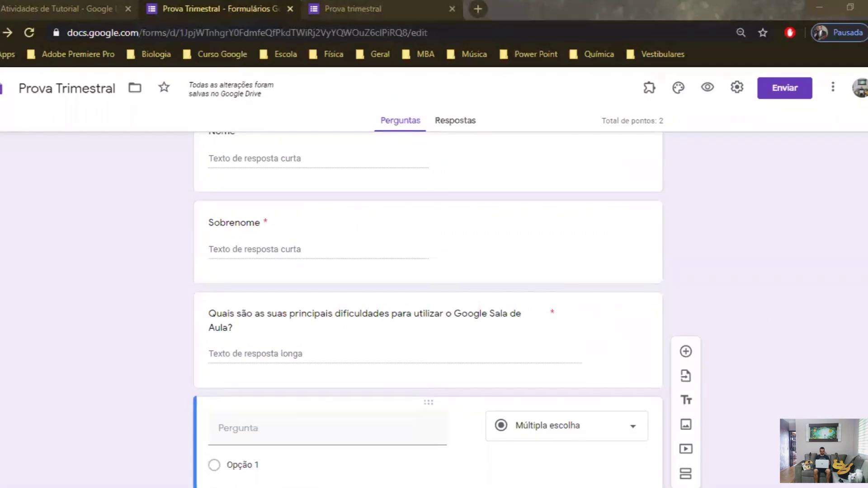
pyautogui.click(260, 412)
pyautogui.write('Você compreendeu como deve fazer para criar um formulário no Google Sala de Aula?')
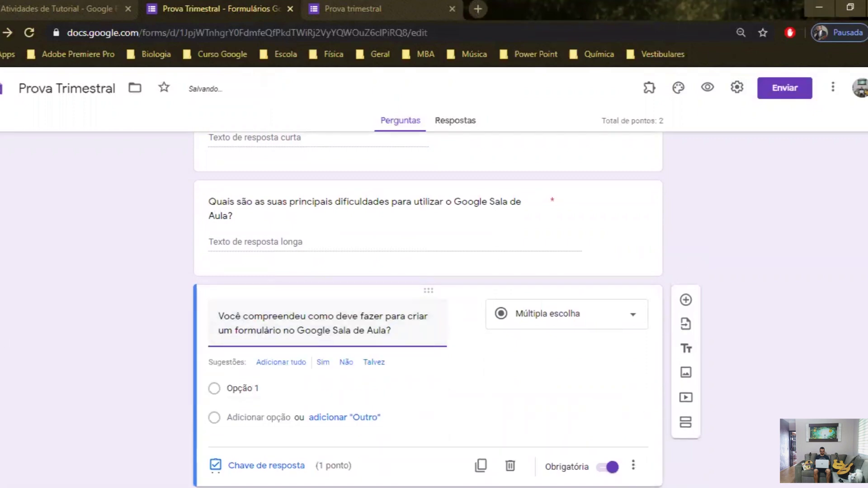
pyautogui.scroll(-1, 435, 312)
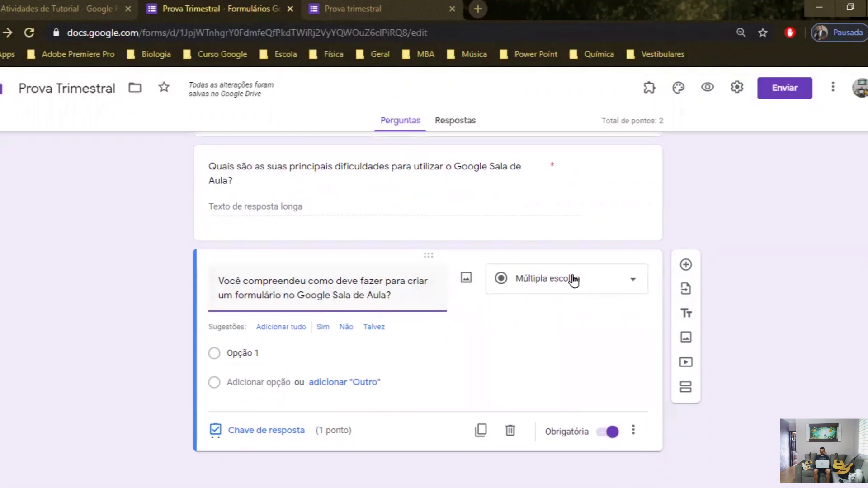
pyautogui.click(631, 284)
pyautogui.click(601, 199)
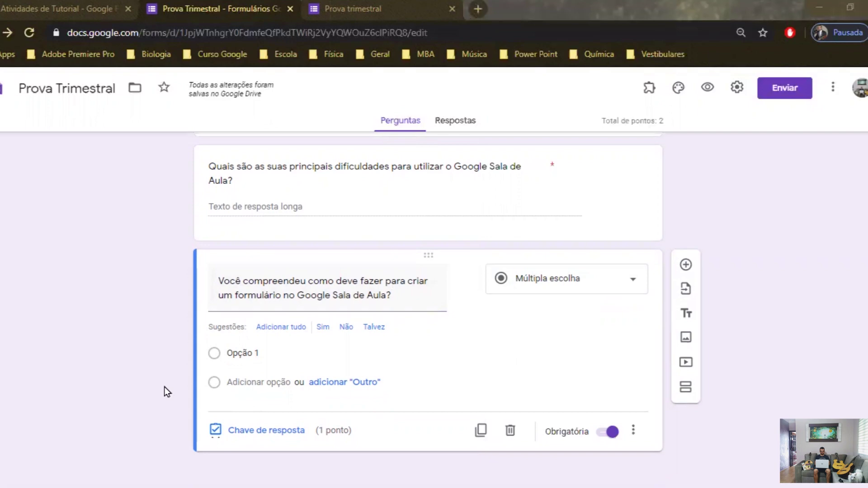
# Enter "Sim, e não tenho dúvidas." and "Sim, mas tenho algumas dúvidas." as the first two options of the multiple-choice question.
pyautogui.click(248, 352)
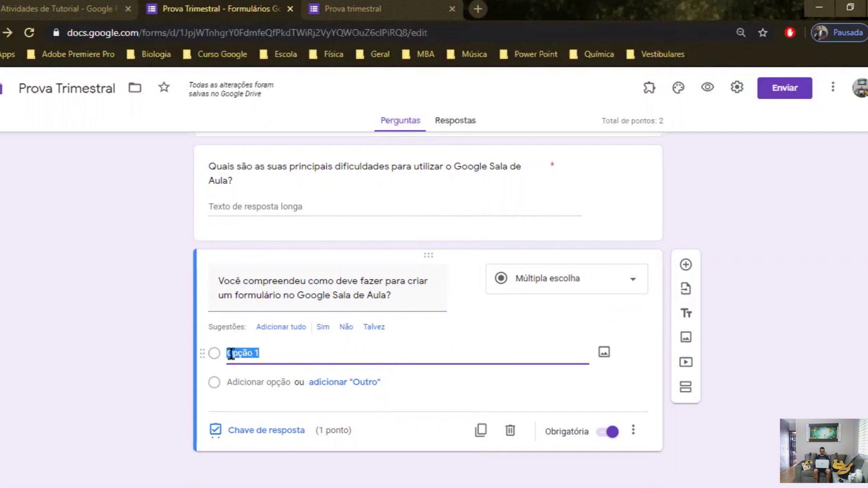
pyautogui.write('Sim, e não tenho dúvidas.')
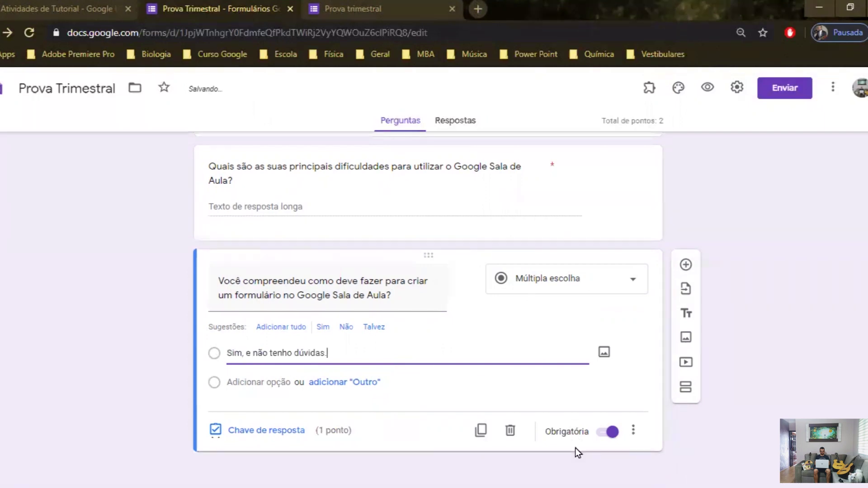
pyautogui.click(157, 264)
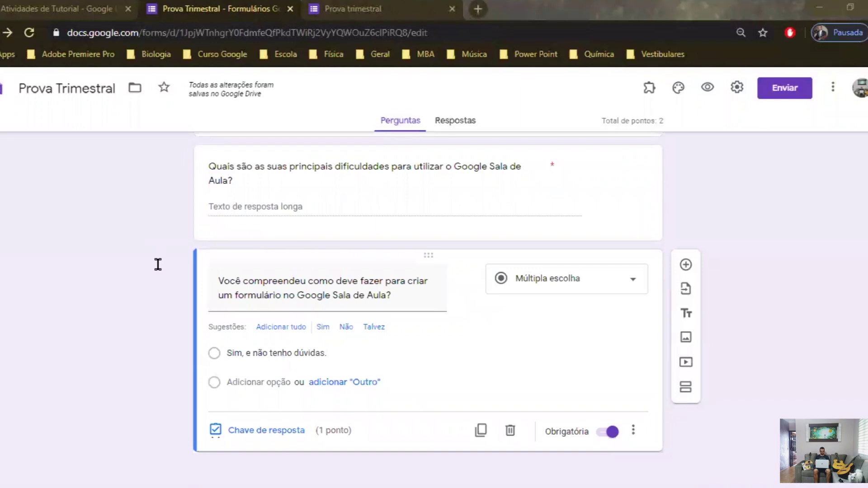
pyautogui.click(230, 382)
pyautogui.write('Sim, mas tenho algumas dúvidas.')
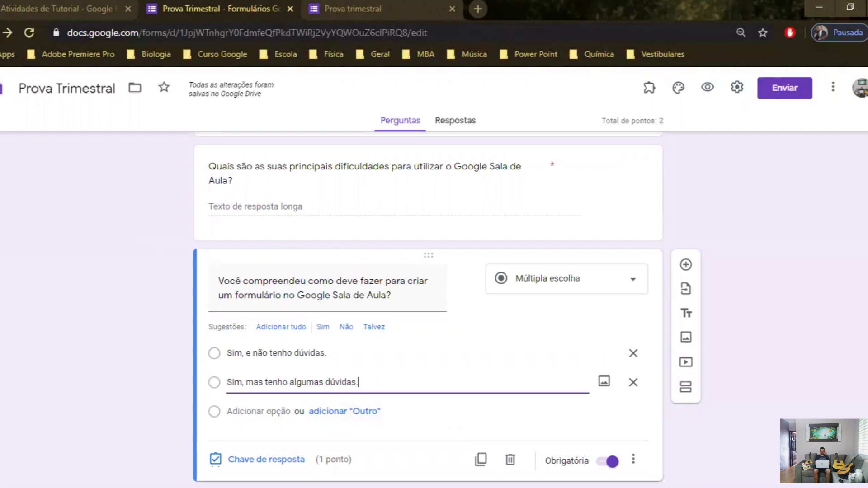
pyautogui.click(115, 274)
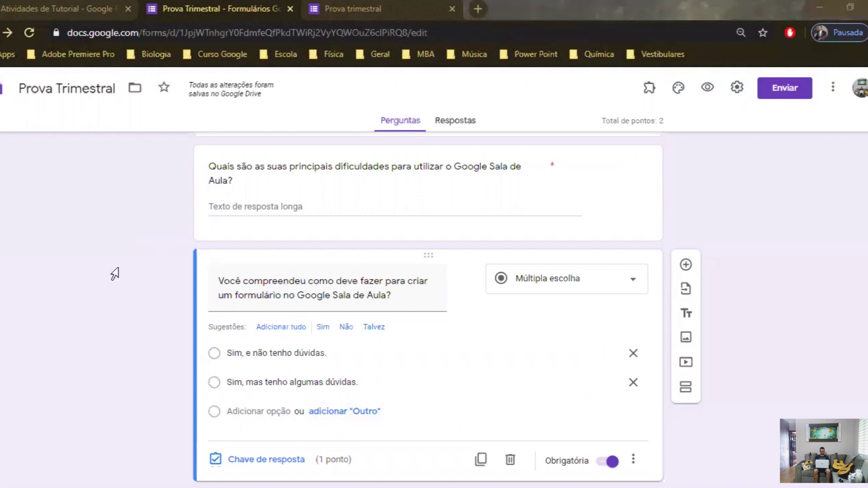
# Add "Não entendi." and "Socorro! O que é um formulário?" as the third and fourth options of the multiple-choice question.
pyautogui.click(256, 414)
pyautogui.write('Não entendi.')
pyautogui.click(268, 442)
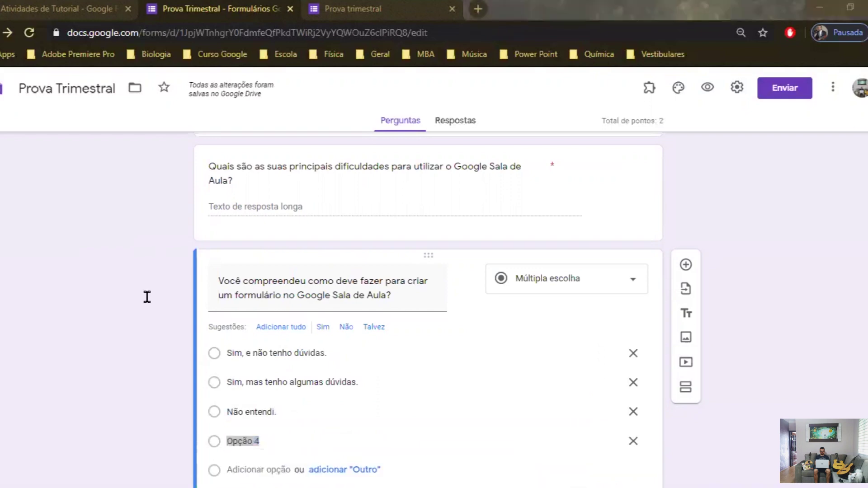
pyautogui.hotkey('alt', 'Tab')
pyautogui.write('Socorro! O que é um formulário?')
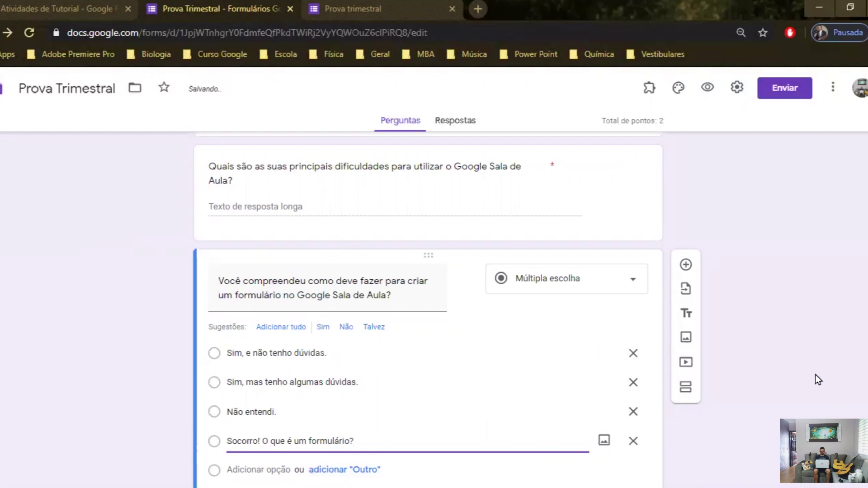
pyautogui.scroll(-1, 815, 373)
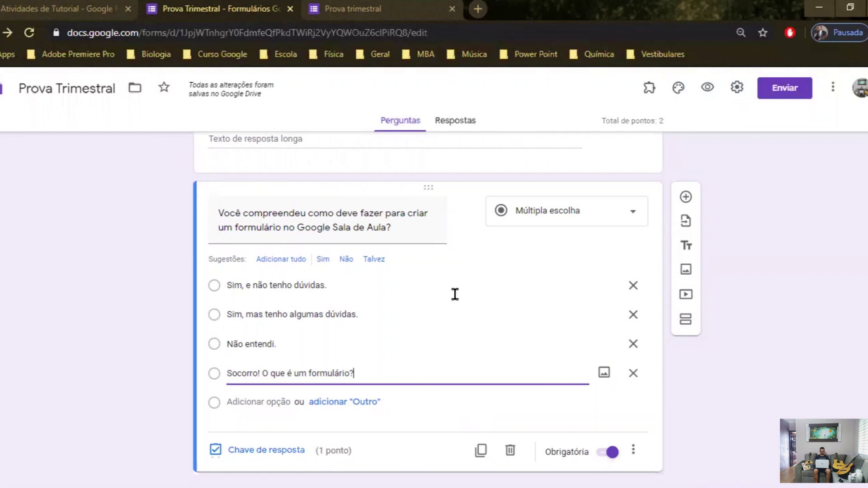
# Reload the respondent preview and test the multiple-choice question by selecting its different options one after another.
pyautogui.click(357, 5)
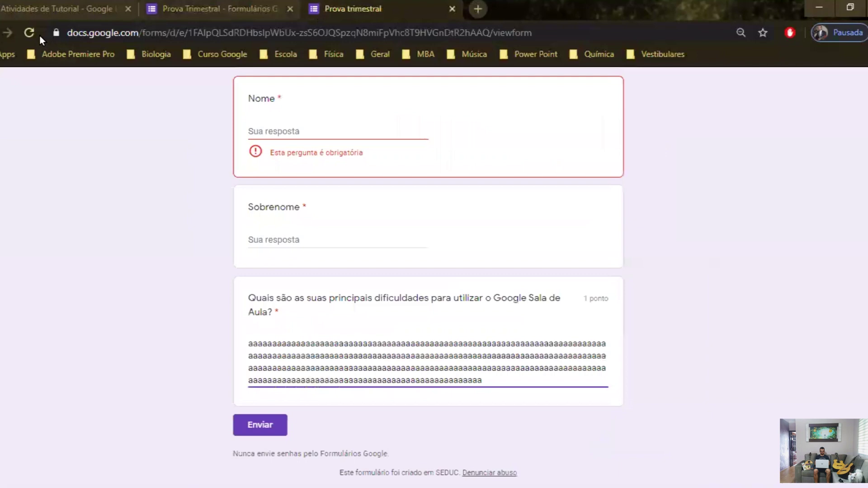
pyautogui.click(30, 32)
pyautogui.click(485, 114)
pyautogui.scroll(-4, 783, 277)
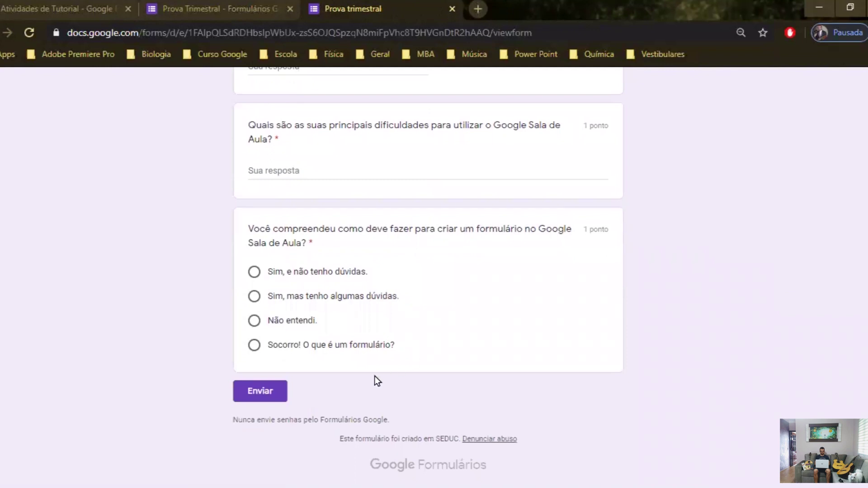
pyautogui.click(254, 345)
pyautogui.click(254, 320)
pyautogui.click(256, 298)
# Return to the form editor, duplicate the multiple-choice question and change the copy's type to checkboxes (Caixas de seleção).
pyautogui.click(188, 7)
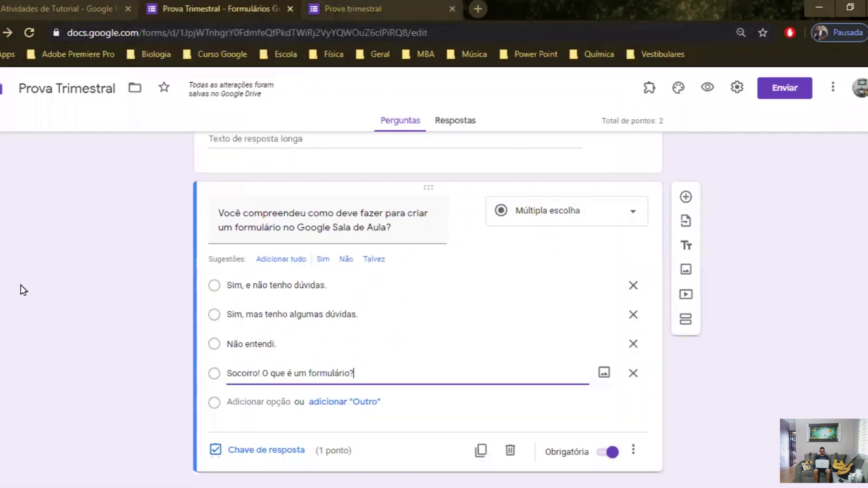
pyautogui.scroll(-1, 848, 362)
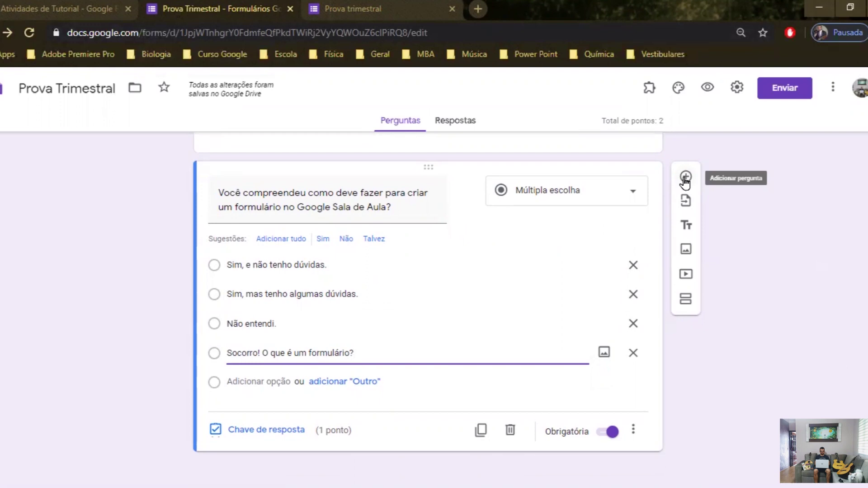
pyautogui.click(491, 436)
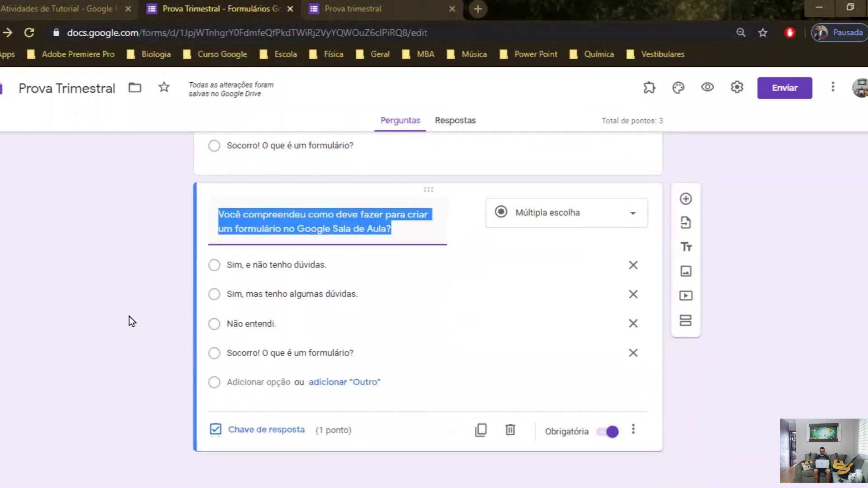
pyautogui.moveTo(466, 220)
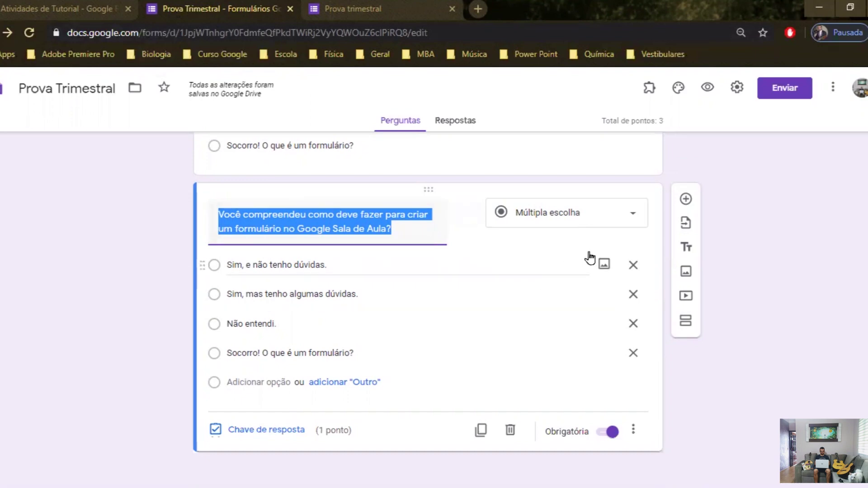
pyautogui.click(632, 219)
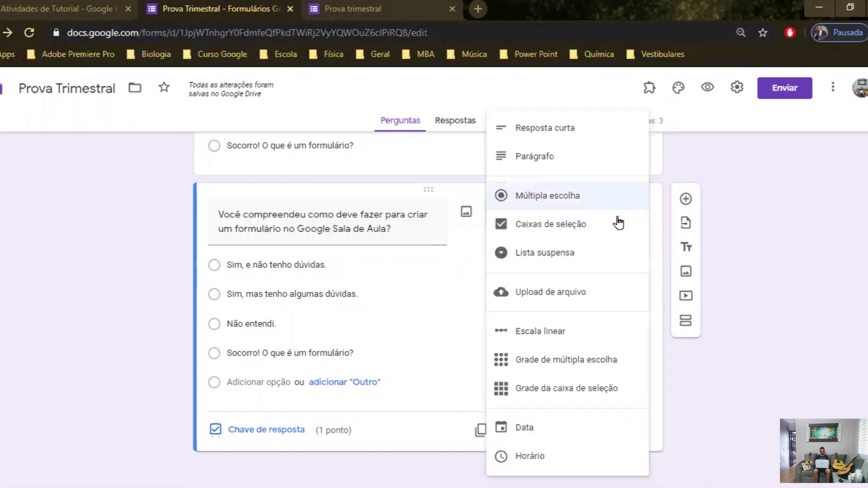
pyautogui.click(543, 230)
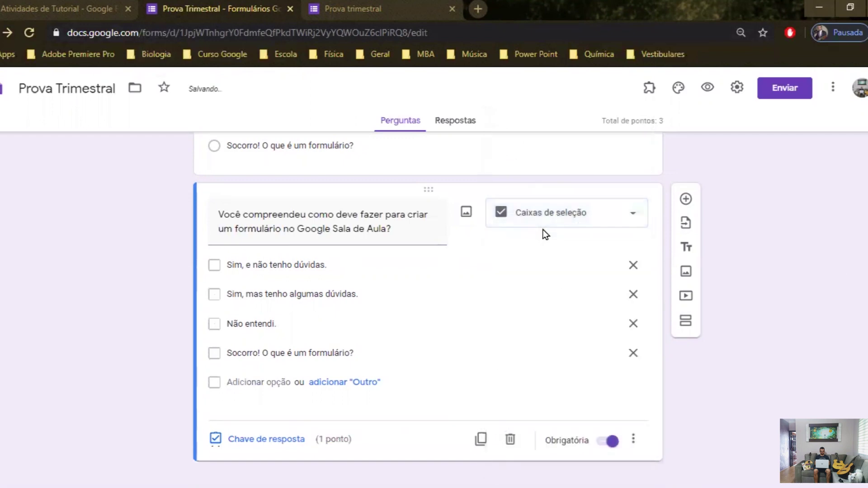
# Reload the respondent preview and test the checkbox question by ticking all four options and clearing them again.
pyautogui.click(377, 14)
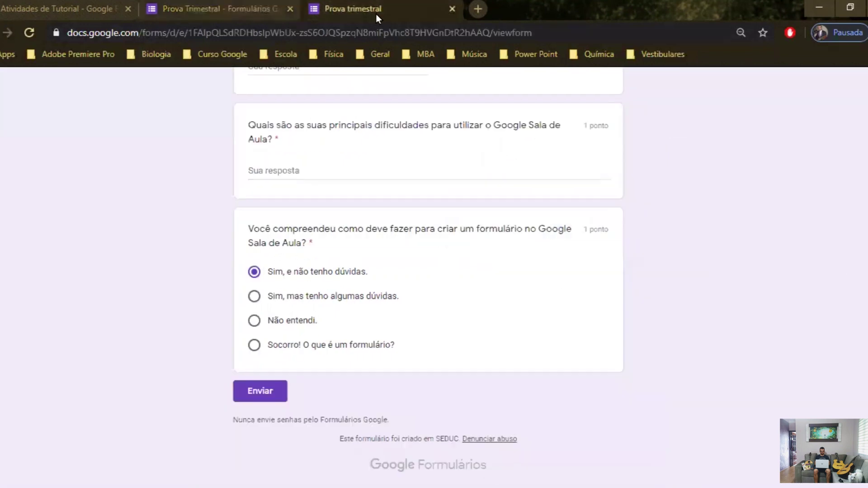
pyautogui.click(27, 32)
pyautogui.click(469, 132)
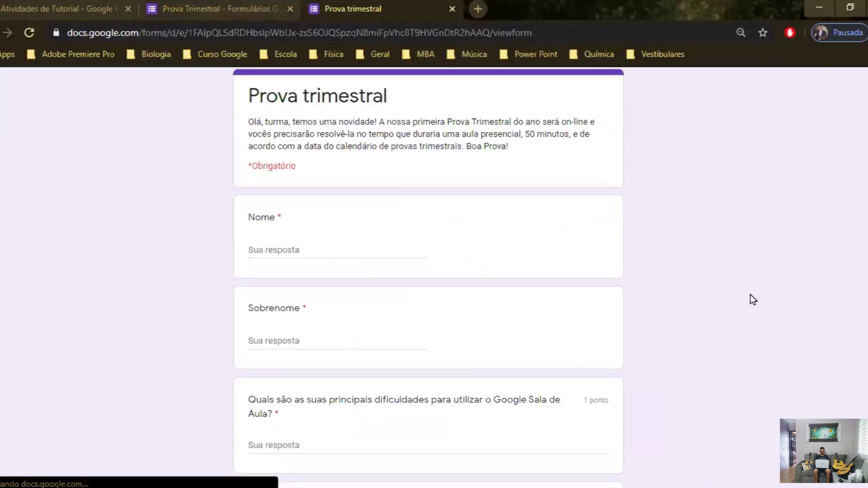
pyautogui.scroll(-10, 750, 295)
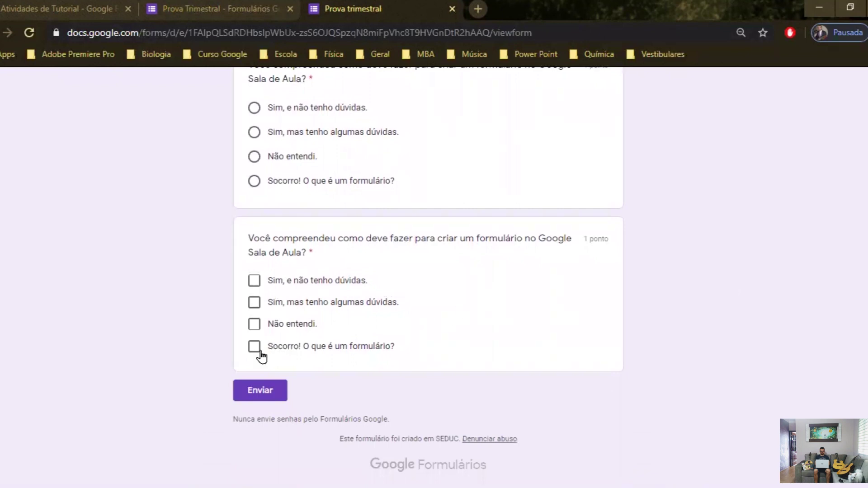
pyautogui.click(255, 351)
pyautogui.click(255, 327)
pyautogui.click(254, 303)
pyautogui.click(254, 282)
pyautogui.click(254, 303)
pyautogui.click(254, 280)
pyautogui.click(254, 324)
pyautogui.click(254, 346)
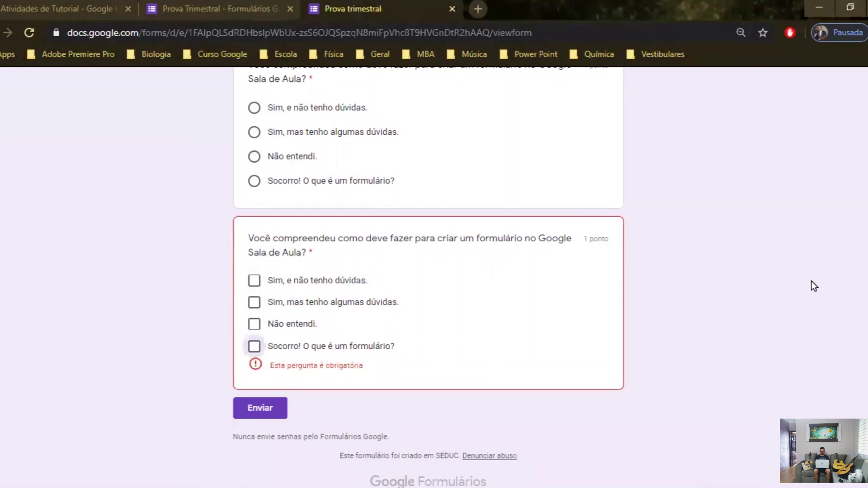
# Return to the form editor, duplicate the checkbox question and change the copy's type to a dropdown list (Lista suspensa).
pyautogui.click(199, 9)
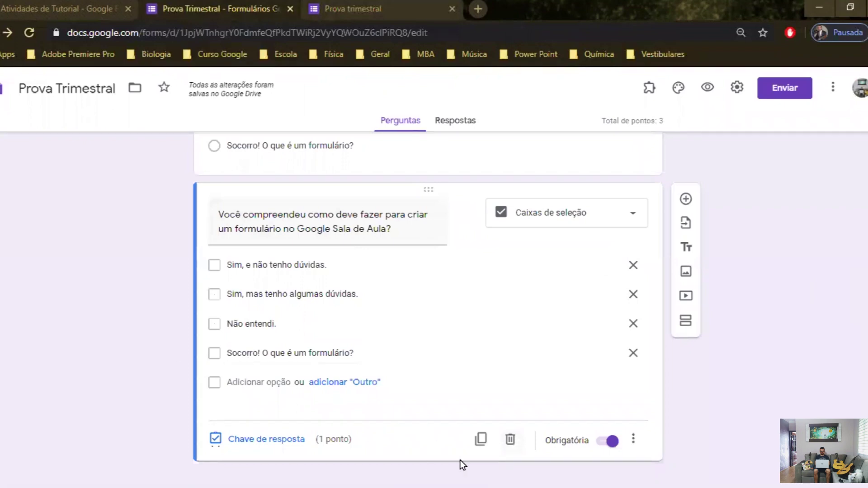
pyautogui.click(480, 439)
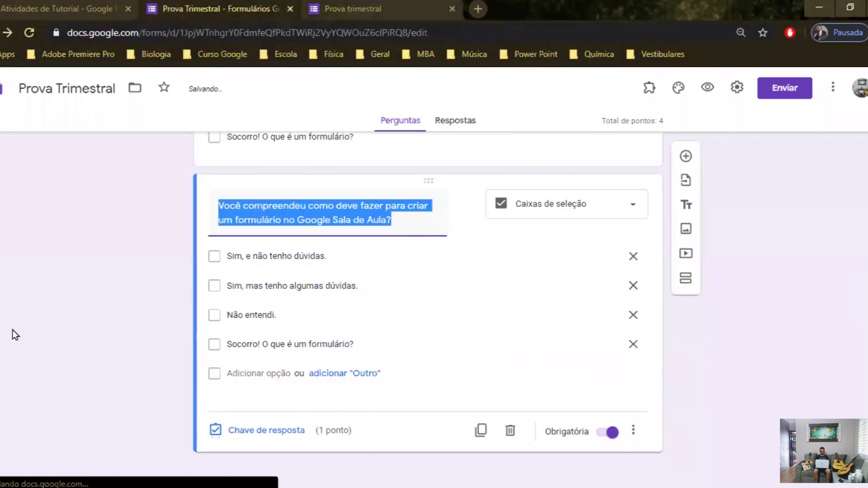
pyautogui.click(615, 210)
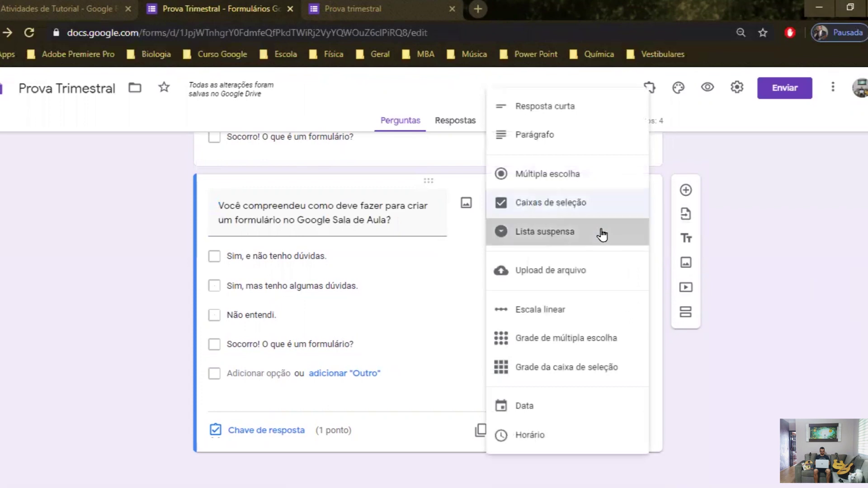
pyautogui.click(601, 235)
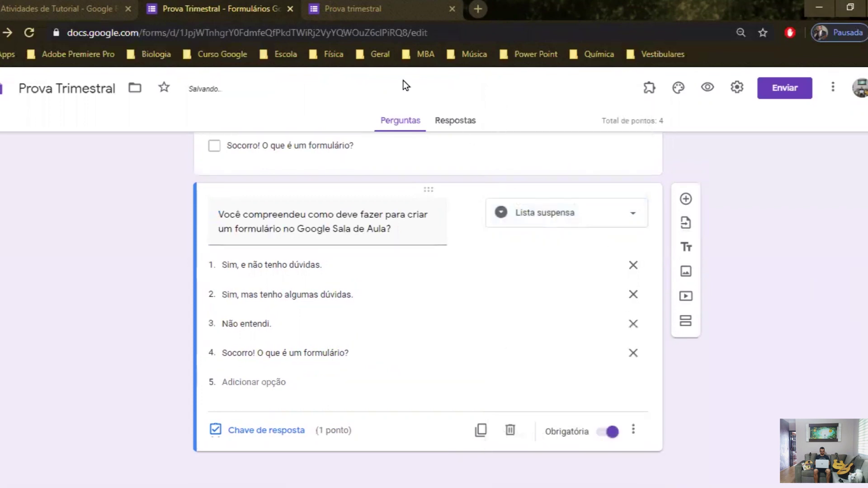
# Reload the respondent preview and test the dropdown question by choosing "Sim, e não tenho dúvidas." and then "Sim, mas tenho algumas dúvidas.".
pyautogui.click(375, 8)
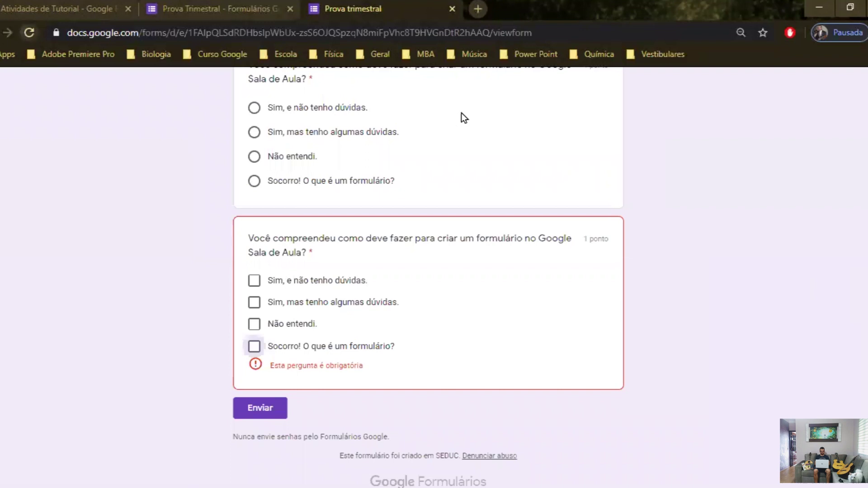
pyautogui.click(468, 132)
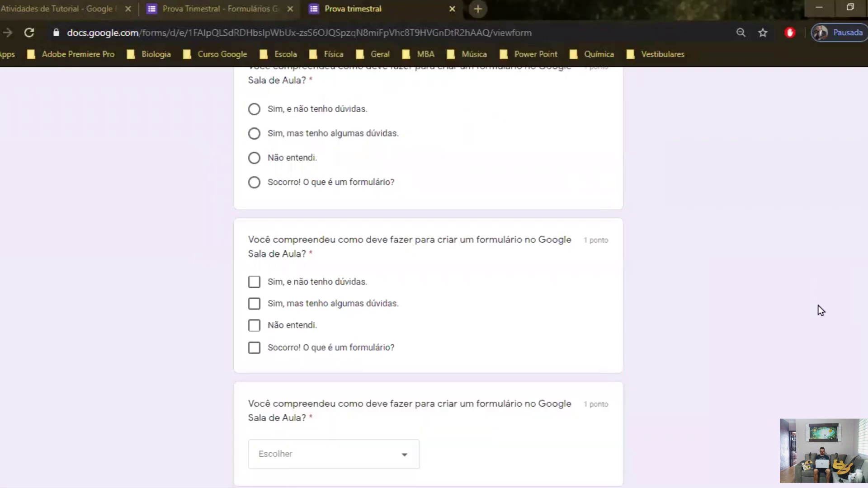
pyautogui.scroll(-3, 818, 306)
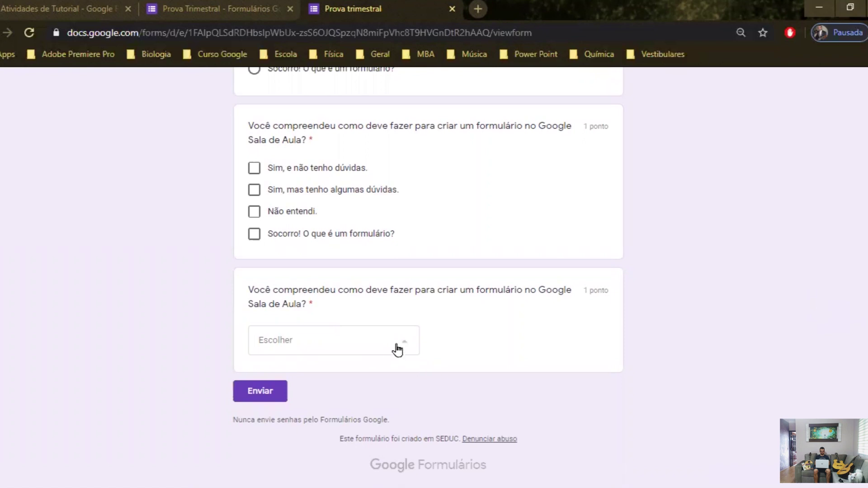
pyautogui.click(397, 350)
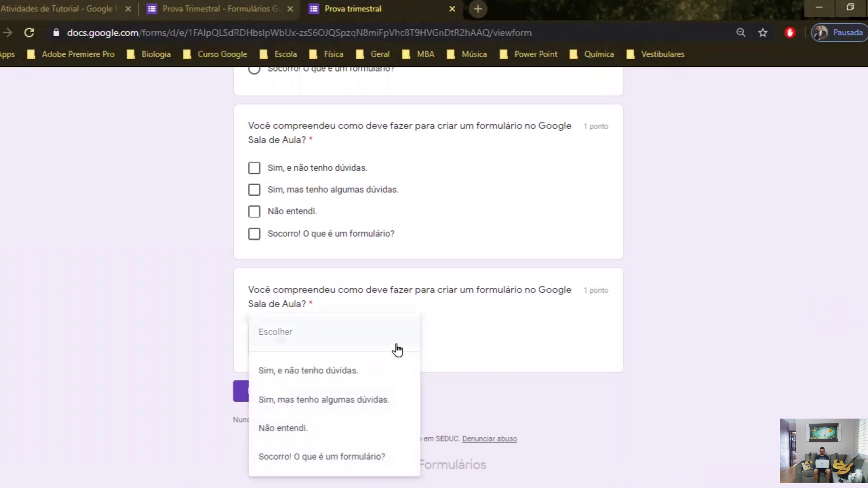
pyautogui.click(389, 365)
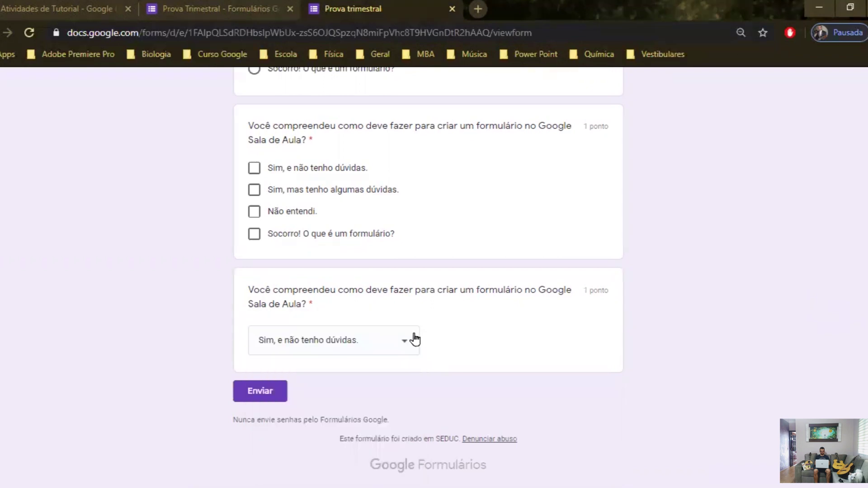
pyautogui.click(413, 339)
pyautogui.click(365, 370)
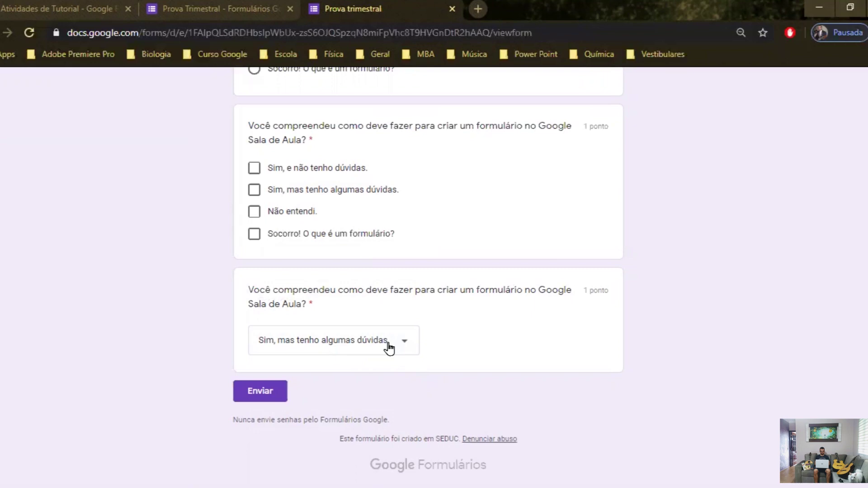
# Return to the form editor and add a new file upload question (Upload de arquivo), accepting participant uploads to Drive.
pyautogui.click(183, 7)
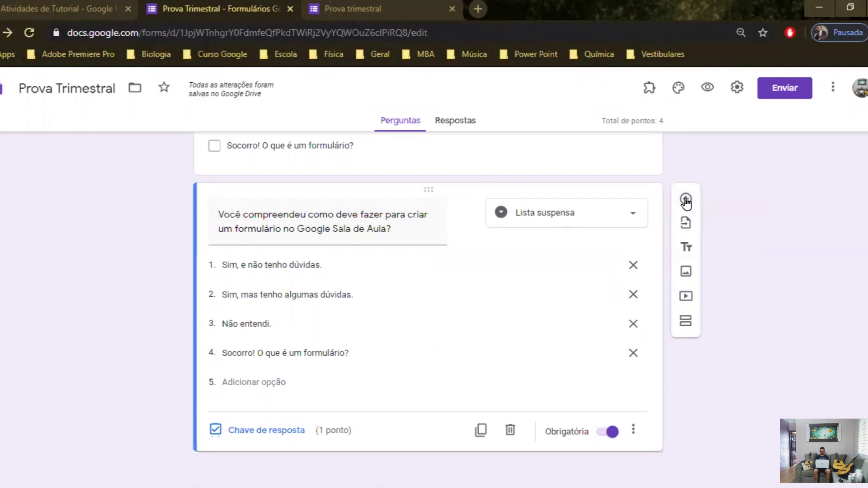
pyautogui.click(686, 199)
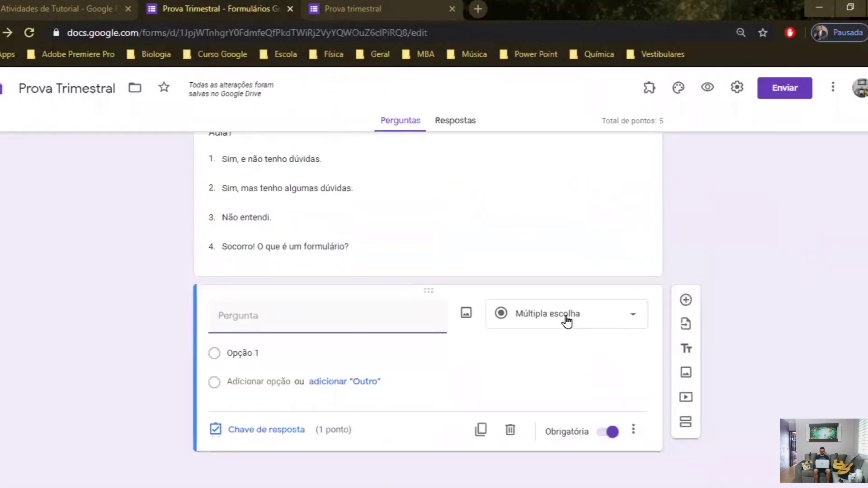
pyautogui.click(634, 321)
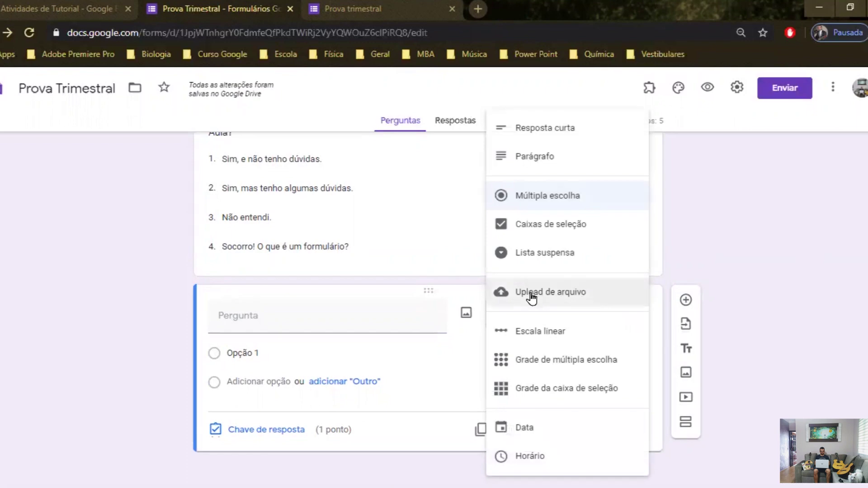
pyautogui.click(531, 296)
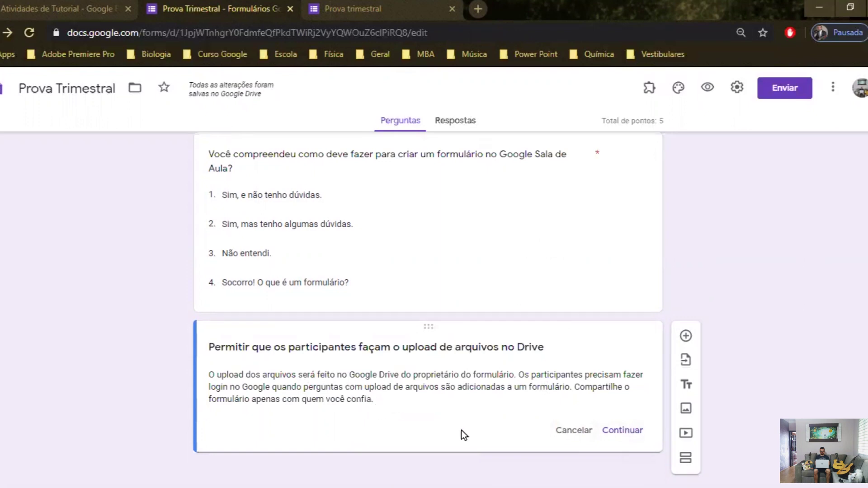
pyautogui.click(623, 435)
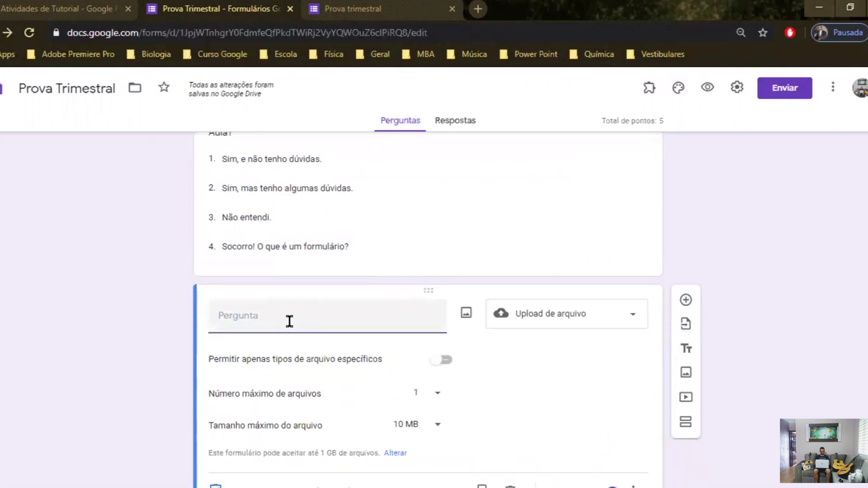
# Enter "Resolva a questão anterior, tire uma foto e anexe o arquivo." as the text of the file upload question.
pyautogui.write('Resolva as ques')
pyautogui.press('BackSpace')
pyautogui.press('BackSpace')
pyautogui.press('BackSpace')
pyautogui.press('BackSpace')
pyautogui.press('BackSpace')
pyautogui.press('BackSpace')
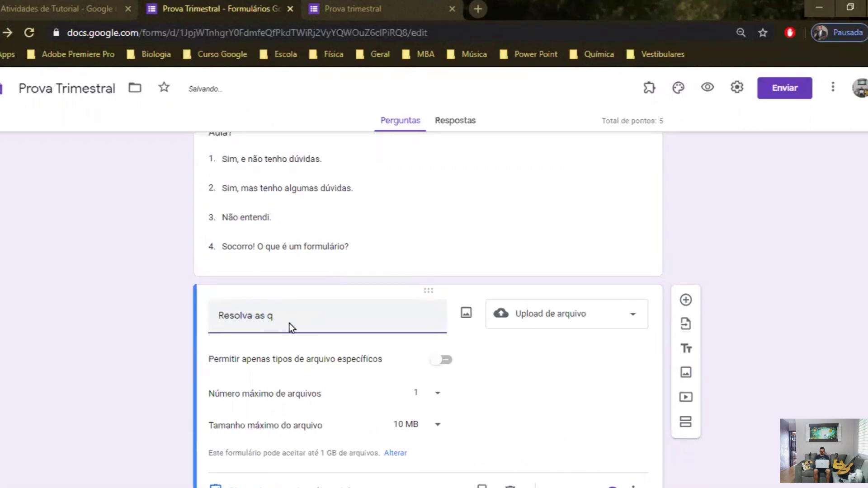
pyautogui.write('questão ante')
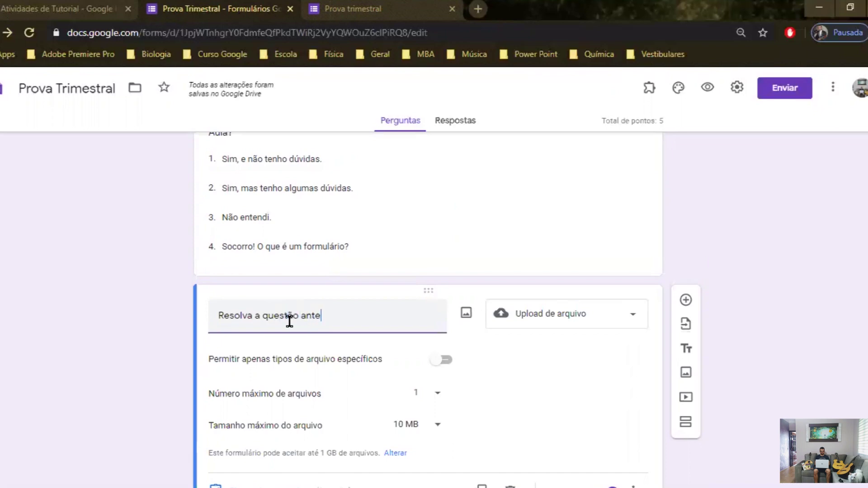
pyautogui.write('rior, ire')
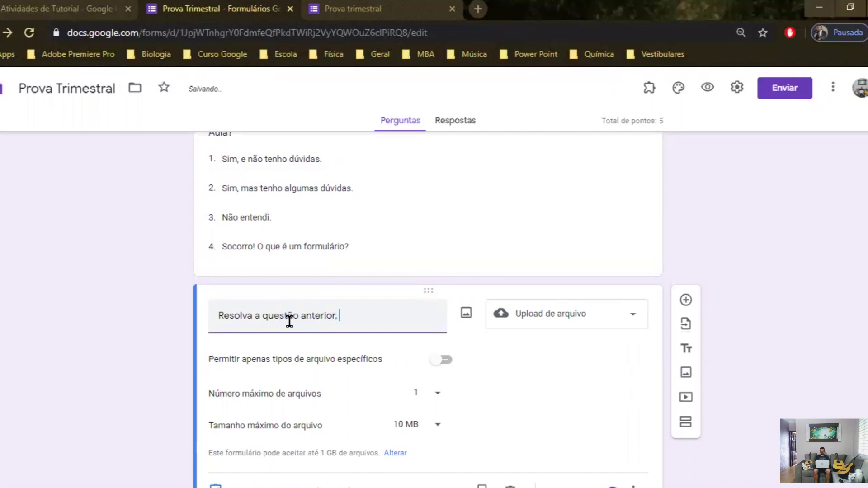
pyautogui.press('BackSpace')
pyautogui.press('BackSpace')
pyautogui.press('BackSpace')
pyautogui.write('tire uma foto e anexe o arqi')
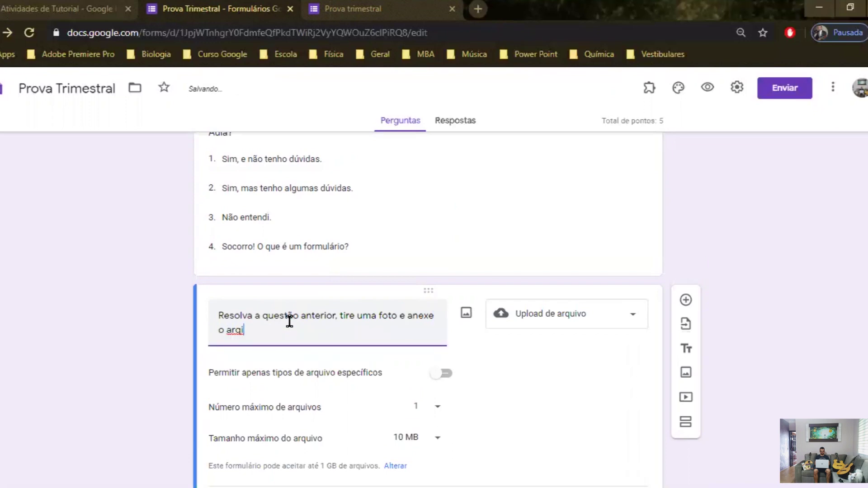
pyautogui.press('BackSpace')
pyautogui.write('uivo.')
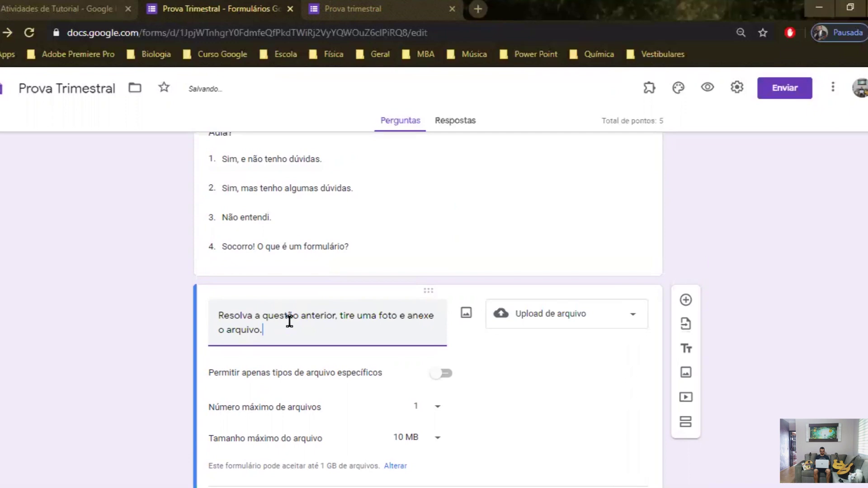
# Reload the respondent preview and try the upload question by opening its file picker and closing it without a file.
pyautogui.click(376, 9)
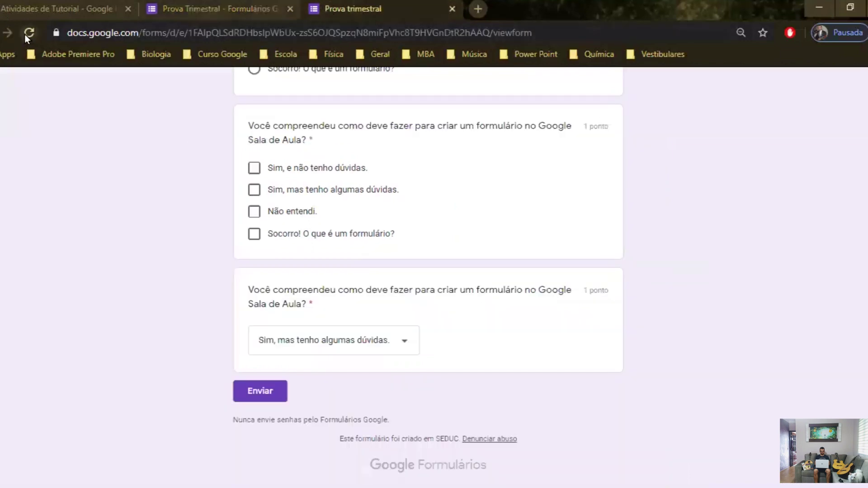
pyautogui.click(479, 129)
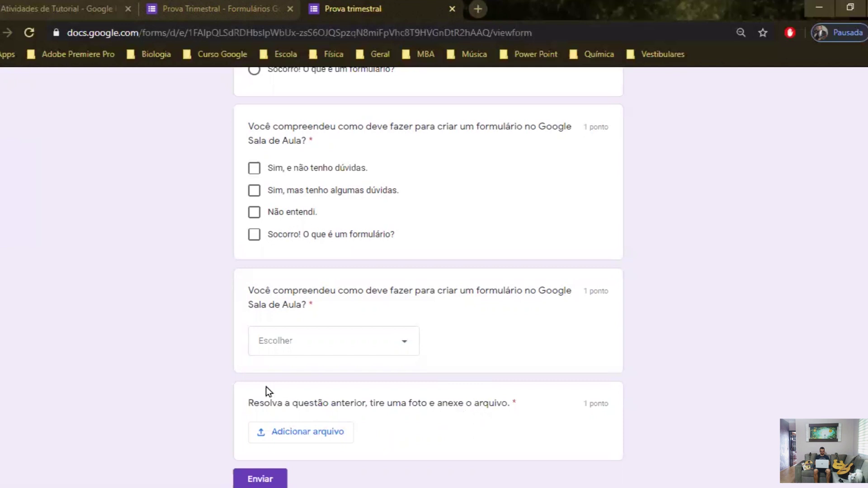
pyautogui.scroll(-2, 165, 320)
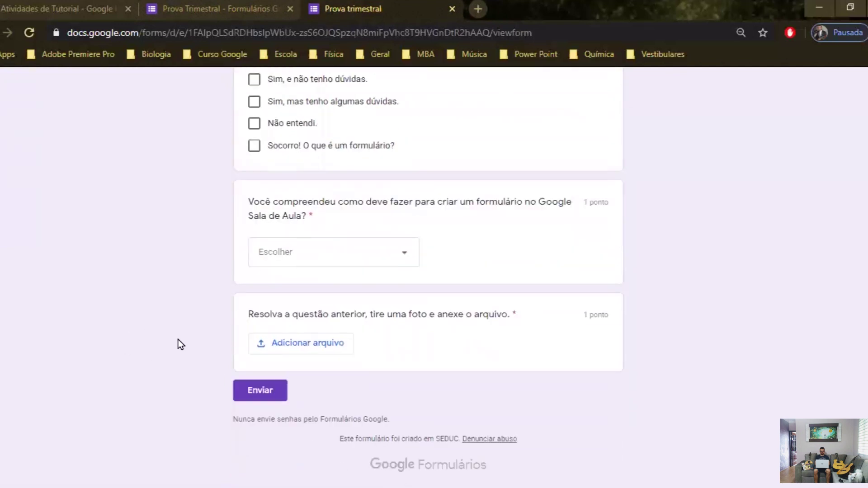
pyautogui.click(300, 345)
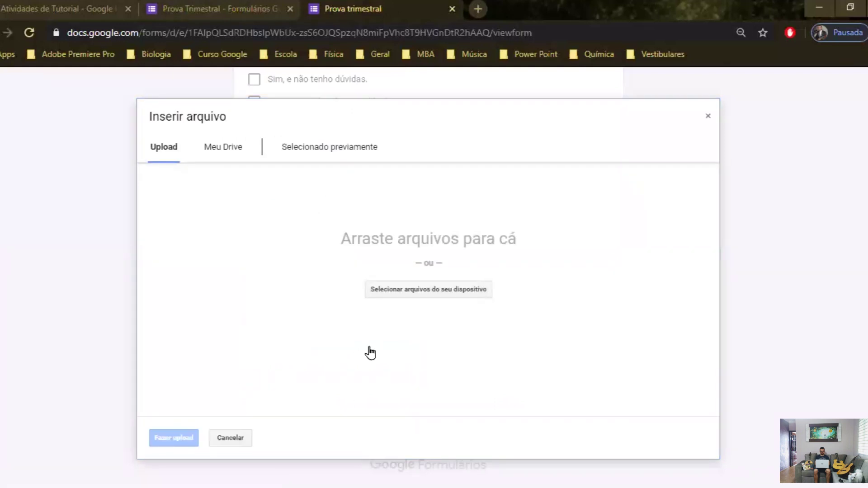
pyautogui.click(708, 116)
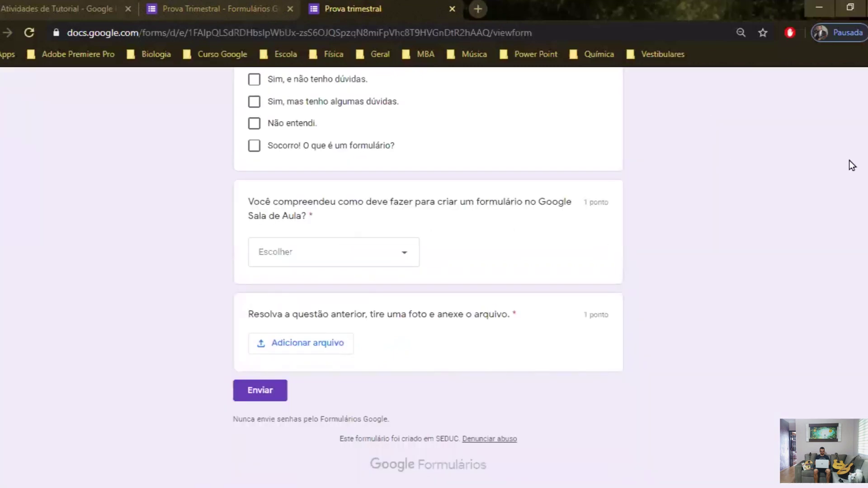
# Return to the form editor and check which file types the upload question can be restricted to, leaving the restriction off.
pyautogui.click(188, 10)
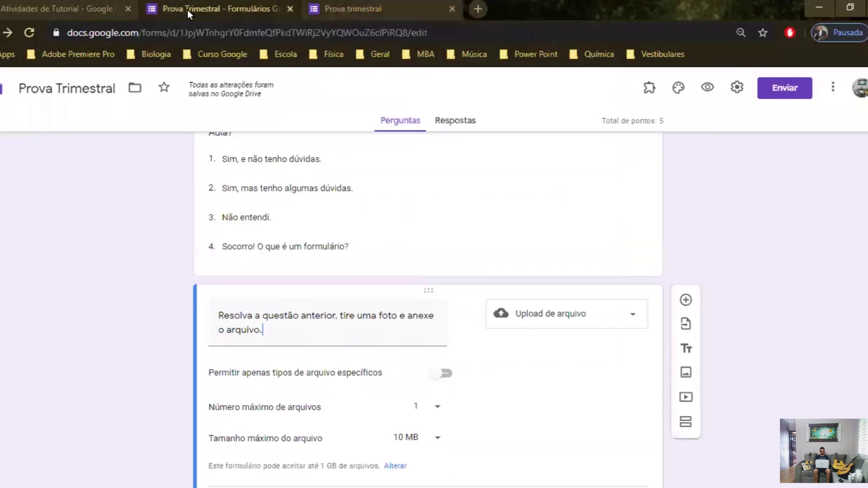
pyautogui.scroll(-2, 44, 284)
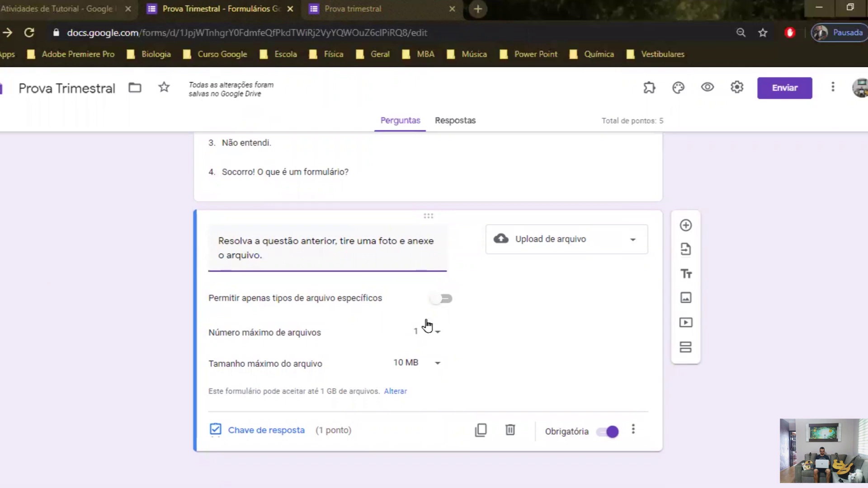
pyautogui.click(434, 300)
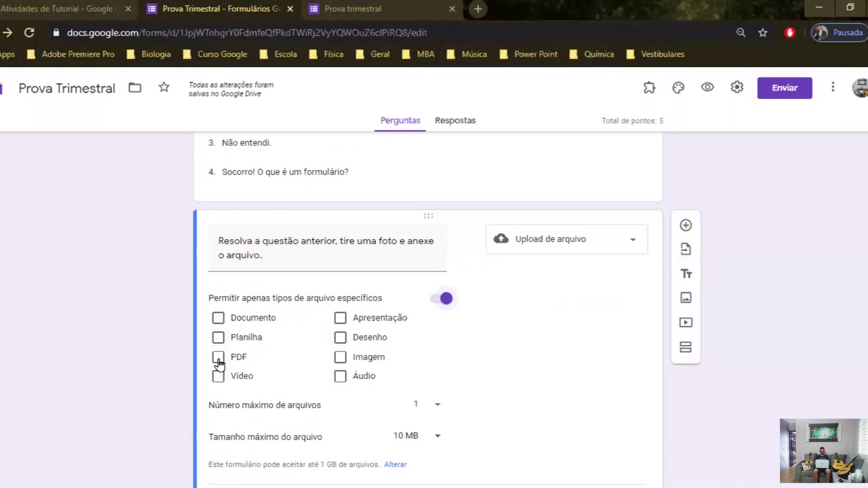
pyautogui.click(434, 301)
# Add a linear-scale (Escala linear) question with the text "Você compreendeu como deve fazer para criar um formulário no Google Sala de Aula?".
pyautogui.click(686, 226)
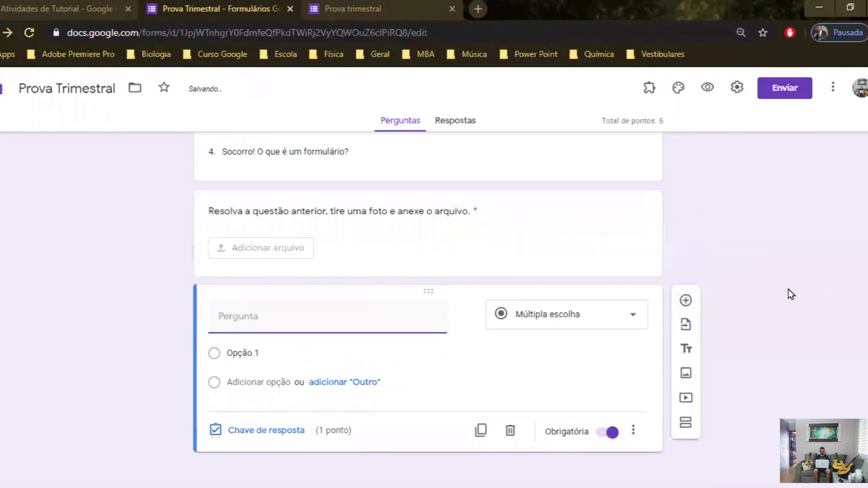
pyautogui.click(640, 316)
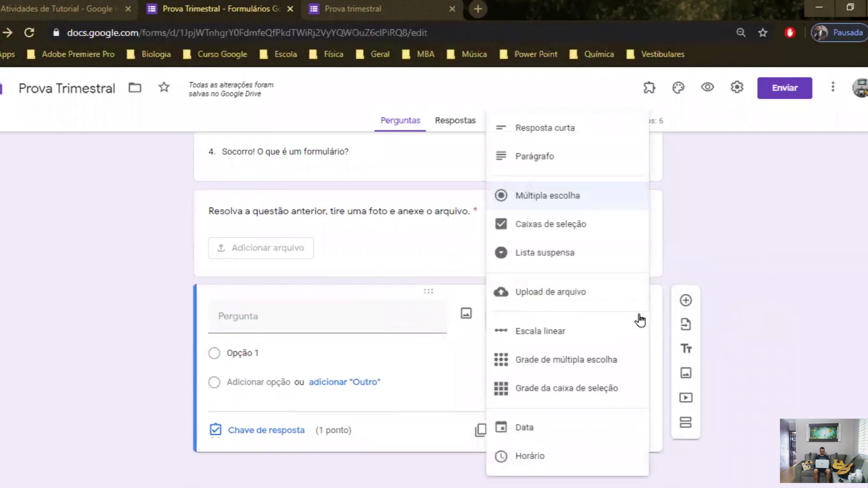
pyautogui.click(606, 333)
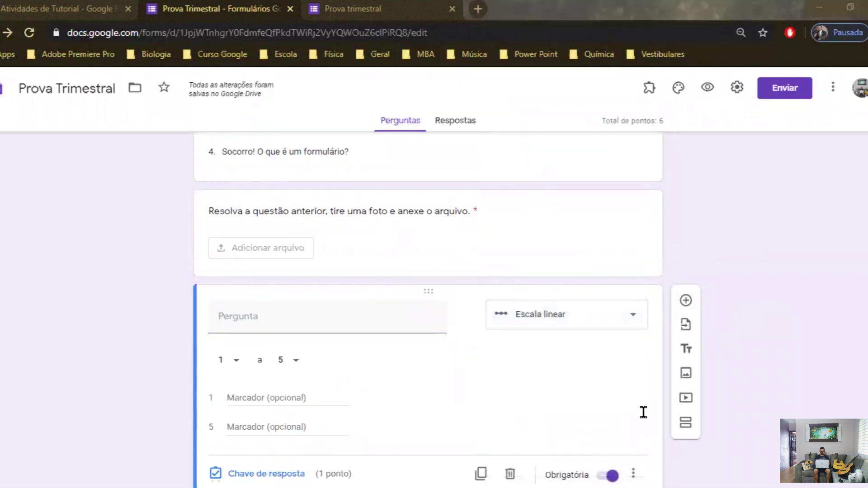
pyautogui.write('Você compreendeu como deve fazer para criar um formulário no Google Sala de Aula?')
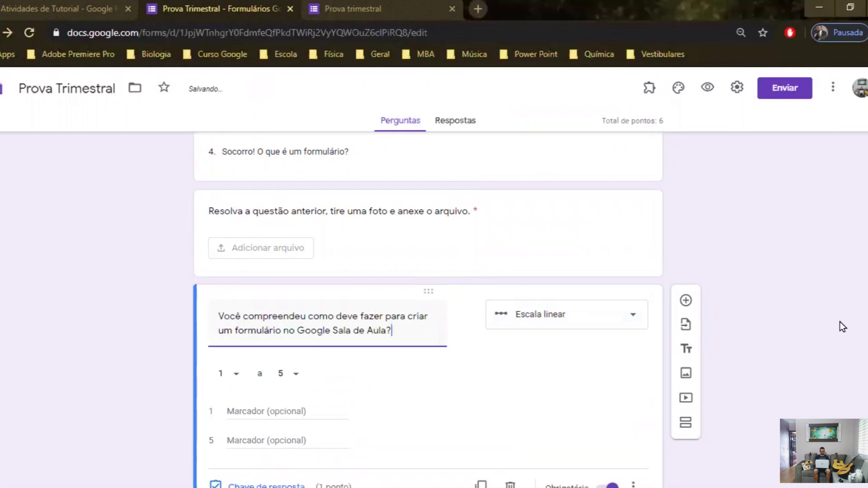
pyautogui.scroll(-1, 837, 317)
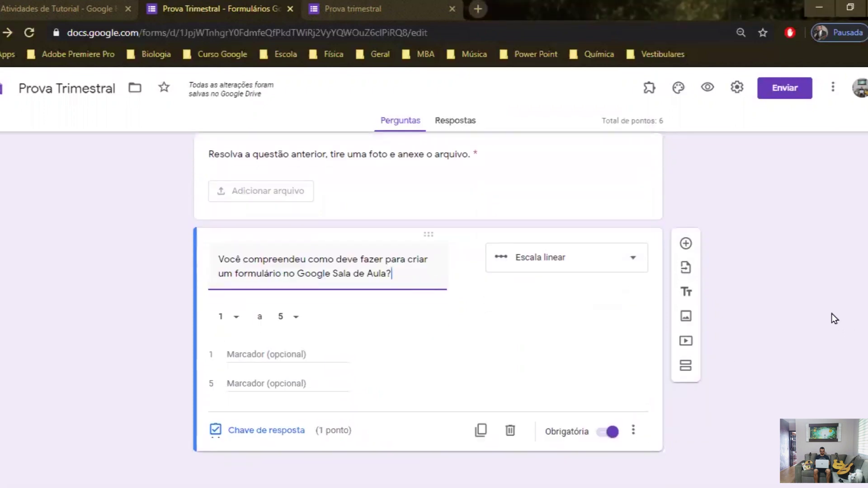
# Set the linear scale's upper end to 10 and label its ends "Pouco" for 1 and "Muito" for 10.
pyautogui.click(298, 319)
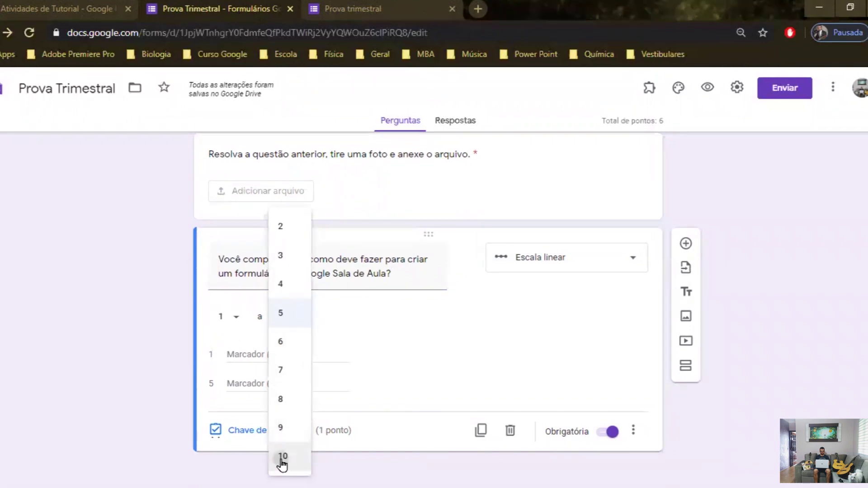
pyautogui.click(281, 460)
pyautogui.click(250, 355)
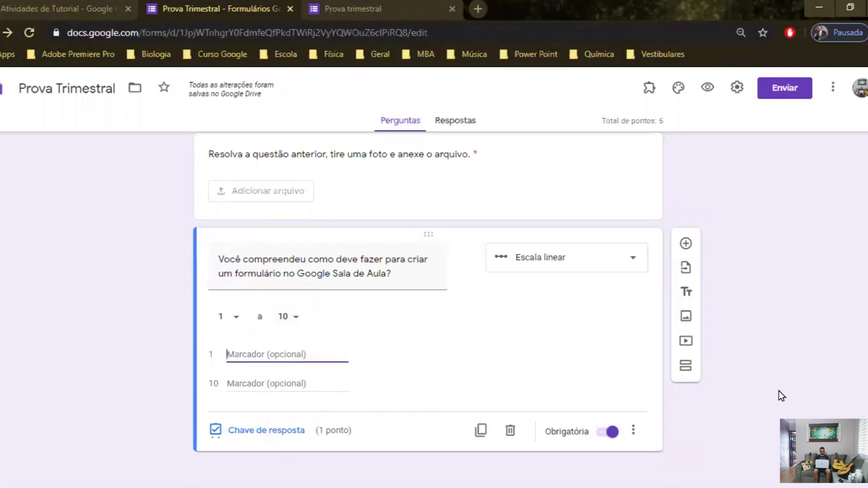
pyautogui.write('P')
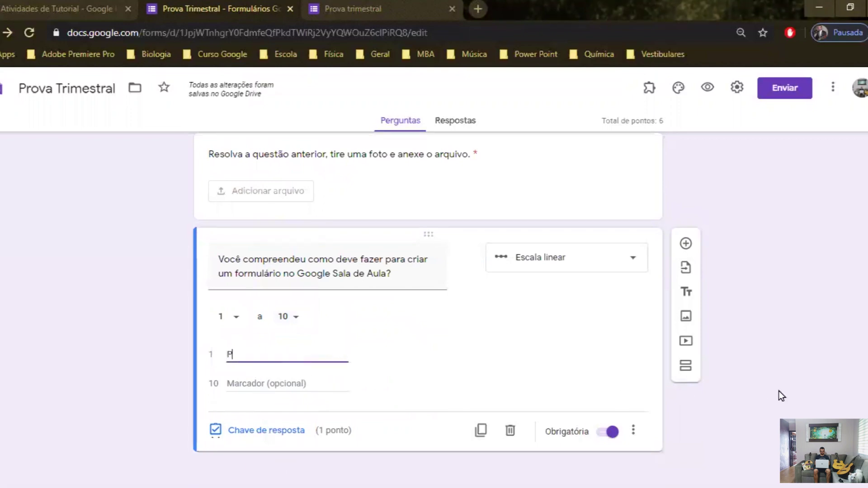
pyautogui.write('ouco')
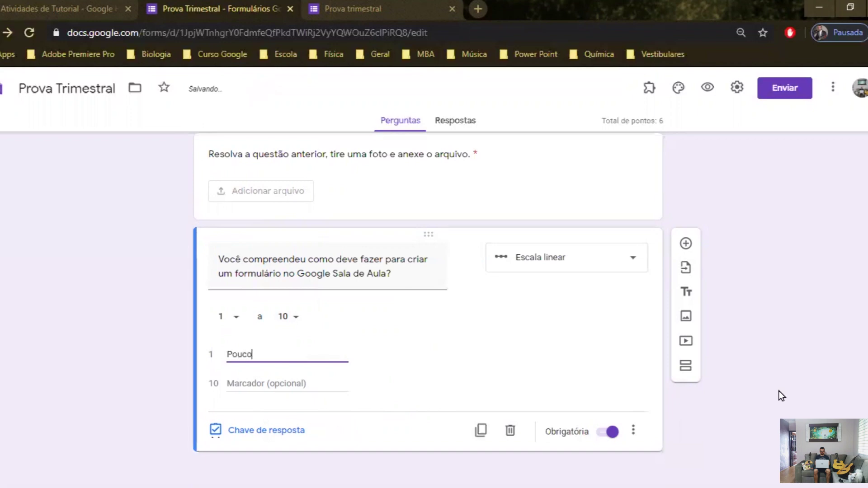
pyautogui.click(308, 384)
pyautogui.write('M')
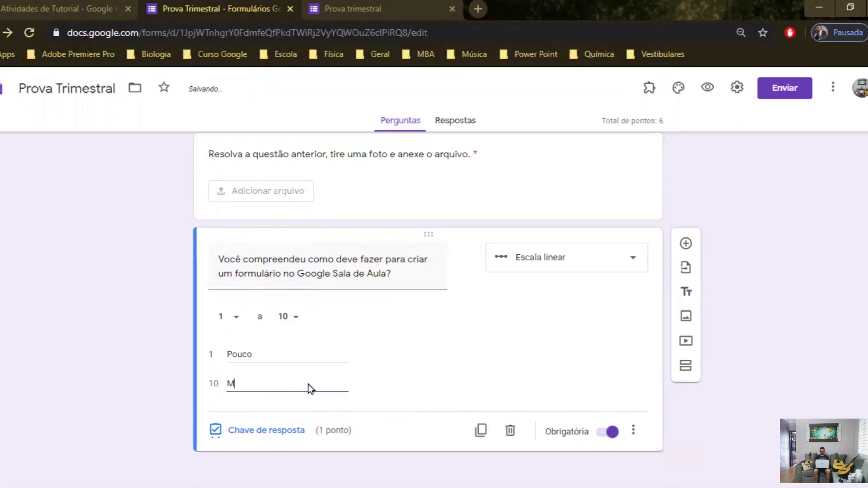
pyautogui.write('uito')
# Switch to the respondent preview and reload it to view the new linear-scale question.
pyautogui.click(361, 13)
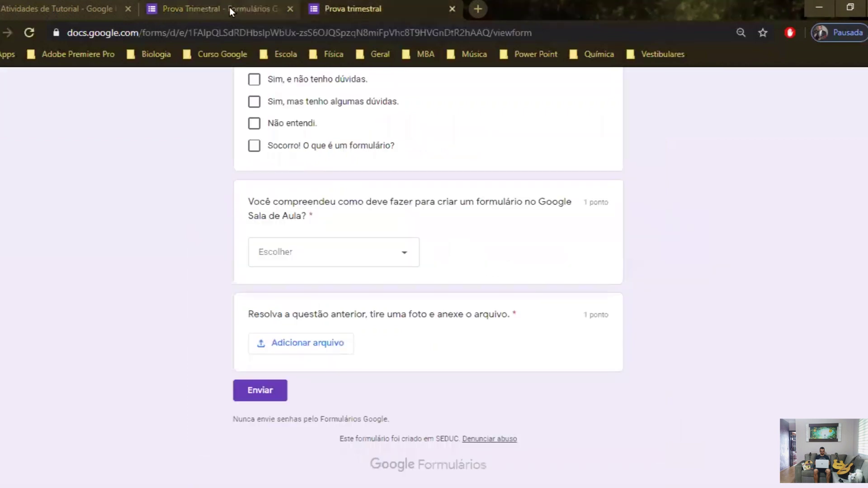
pyautogui.click(26, 33)
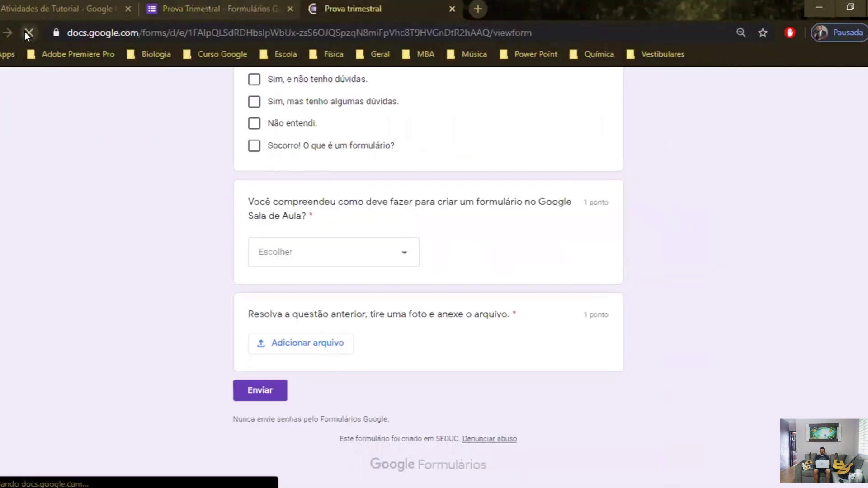
pyautogui.scroll(-3, 293, 283)
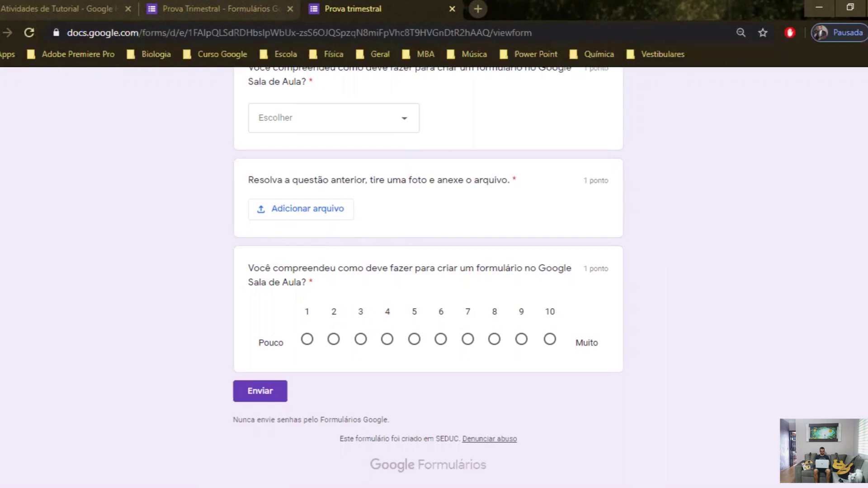
# Return to the form editor and add a multiple-choice grid (Grade de múltipla escolha) question titled "Relacione as duas colunas a seguir".
pyautogui.click(174, 2)
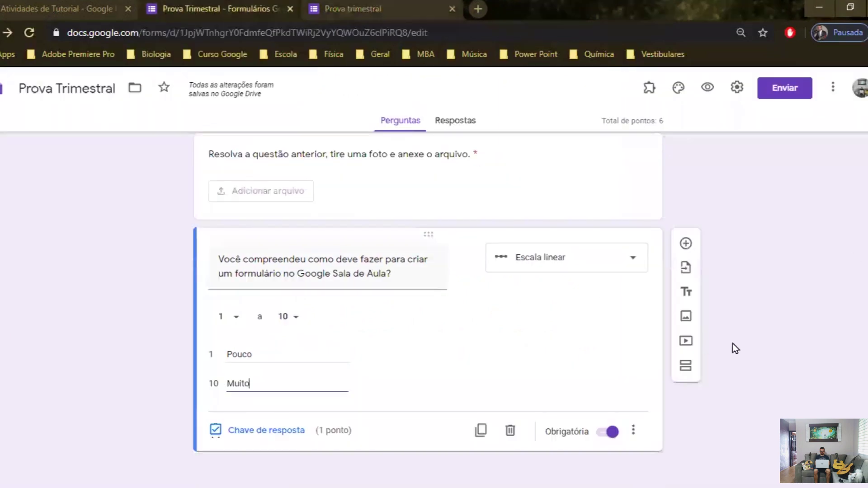
pyautogui.click(686, 244)
pyautogui.write('Relacione as duas colunas a seguir')
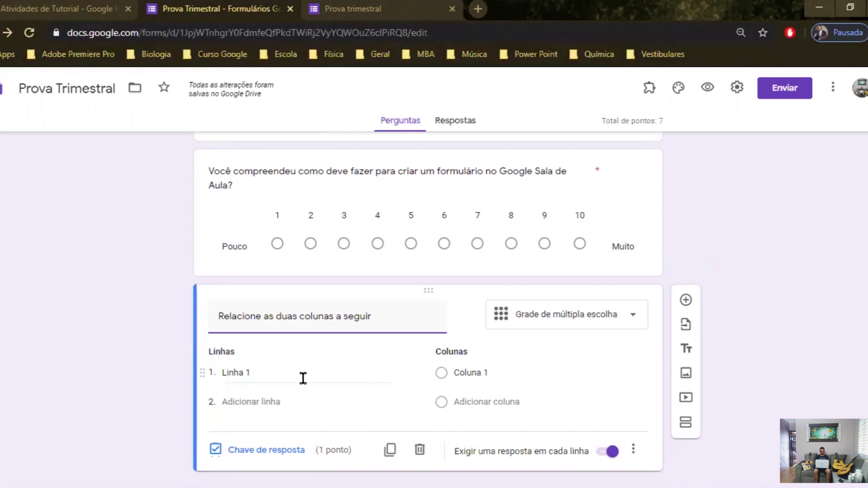
# Enter the grid's rows: Google Sala de aula, Google Meet, Google Documentos, Google Apresentações and Google Planilhas.
pyautogui.click(248, 372)
pyautogui.write('Google Sala de aula')
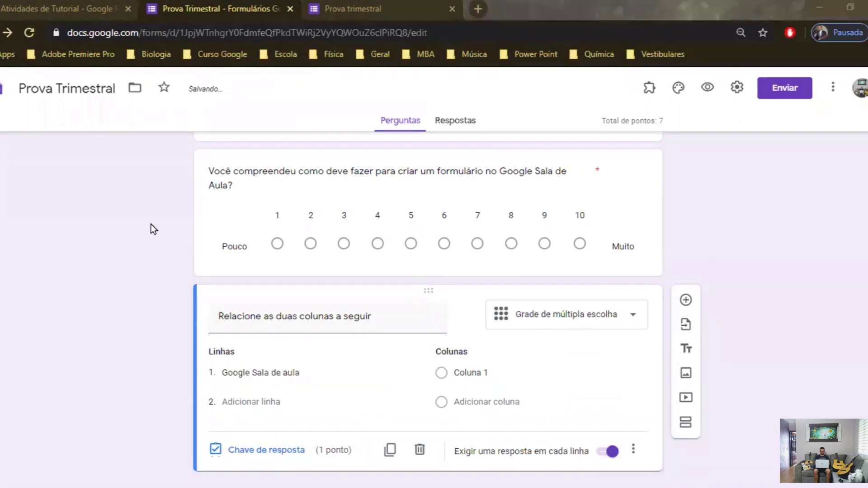
pyautogui.press('Return')
pyautogui.write('Google Meet')
pyautogui.press('Return')
pyautogui.write('Google Documentos')
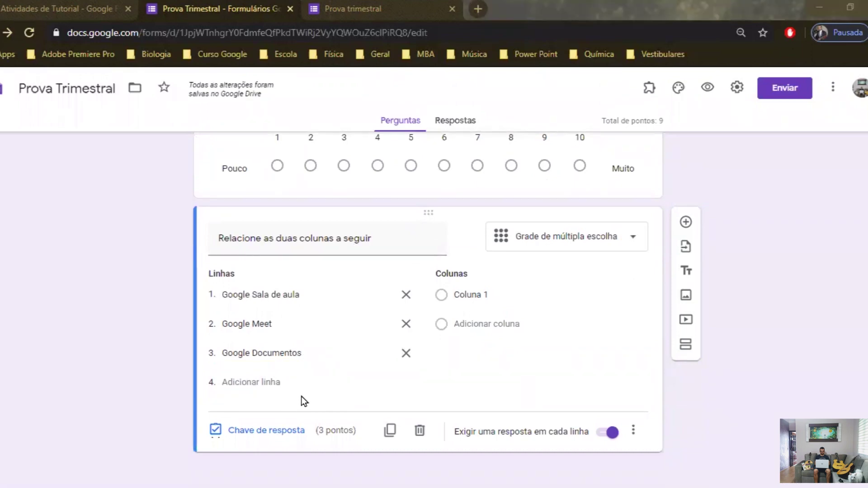
pyautogui.press('Return')
pyautogui.write('Google Apresentações')
pyautogui.press('Return')
pyautogui.write('Google Planilhas')
# Enter the grid's columns: Ambiente Virtual de Aprendizagem, Vídeo conferências, Aplicativo de texto, Aplicativo de slides and Aplicativo Gráfico.
pyautogui.click(498, 295)
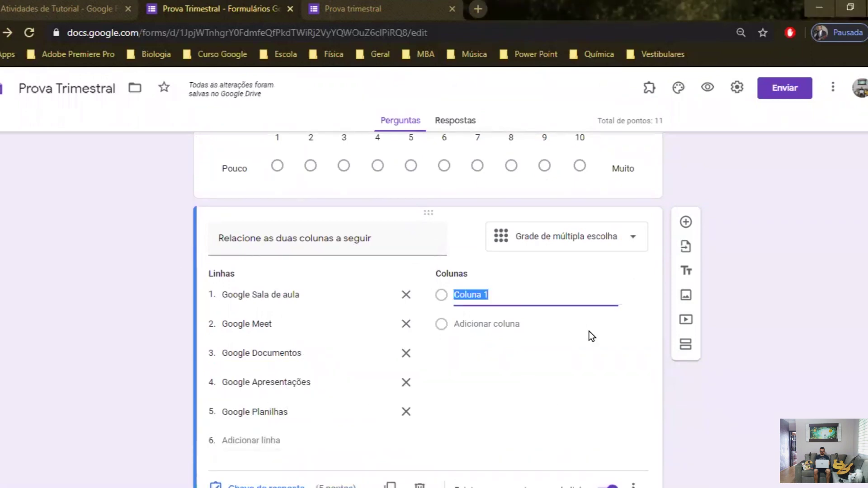
pyautogui.write('Ambiente Virtual de Aprendizagem')
pyautogui.press('Return')
pyautogui.write('Vídeo conferências')
pyautogui.press('Return')
pyautogui.write('Aplicativo de texto')
pyautogui.press('Return')
pyautogui.write('Aplicativo de slides')
pyautogui.press('Return')
pyautogui.write('Aplicativo Gráfico')
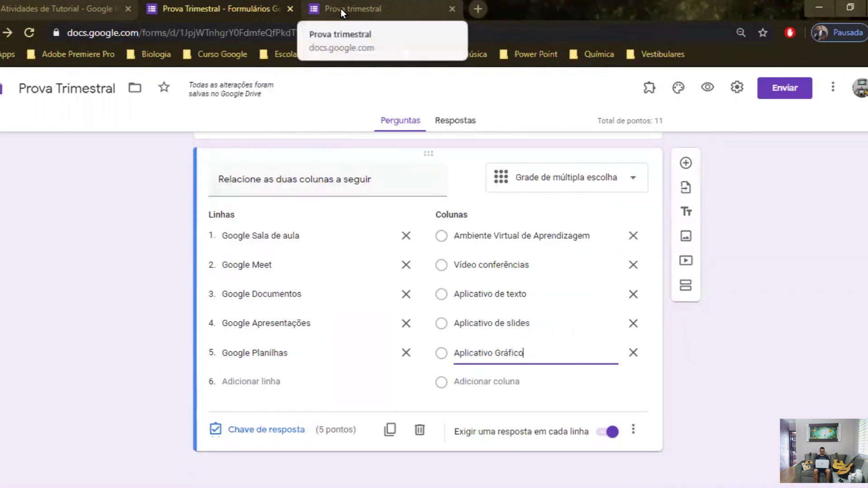
# Reload the respondent preview and try the multiple-choice grid by matching each of the five Google apps to its own column.
pyautogui.click(340, 9)
pyautogui.click(29, 33)
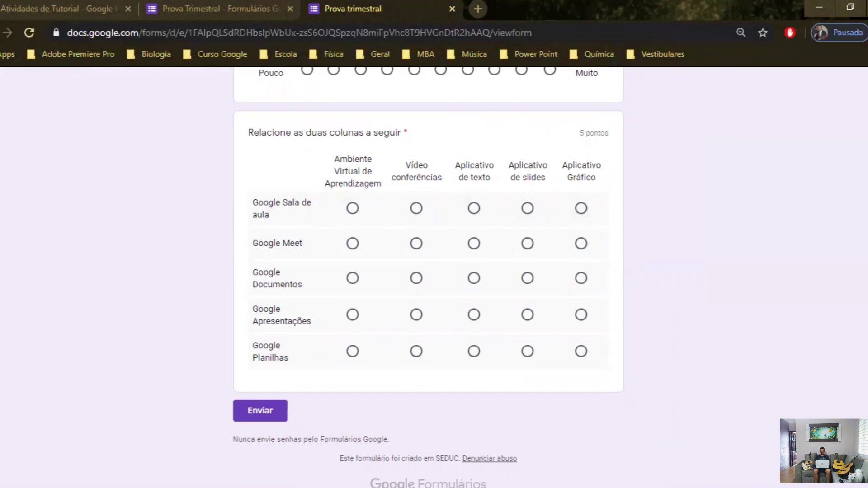
pyautogui.click(353, 212)
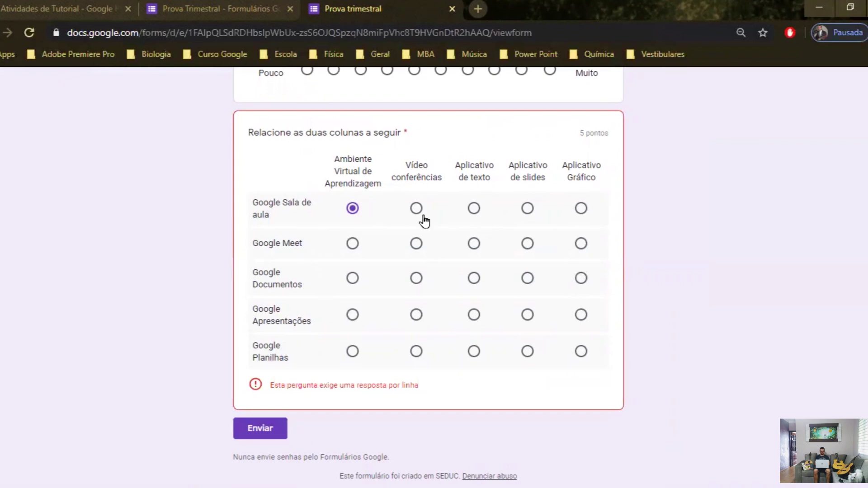
pyautogui.click(417, 244)
pyautogui.click(474, 280)
pyautogui.click(527, 316)
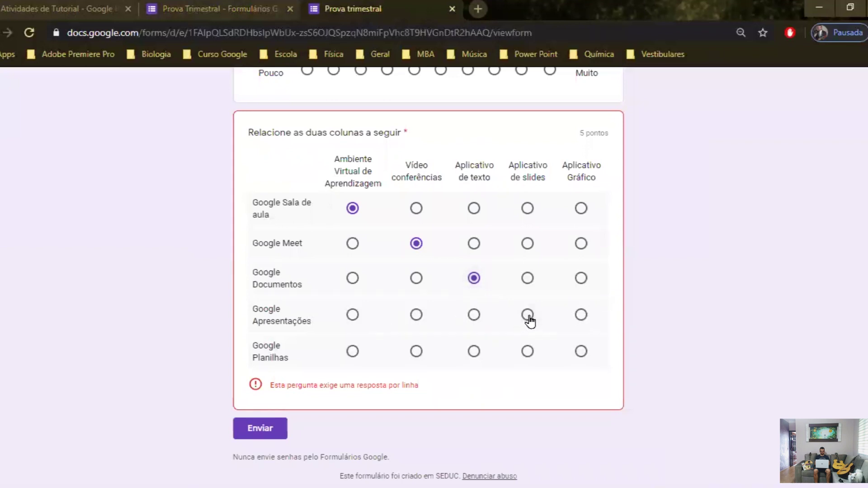
pyautogui.click(580, 353)
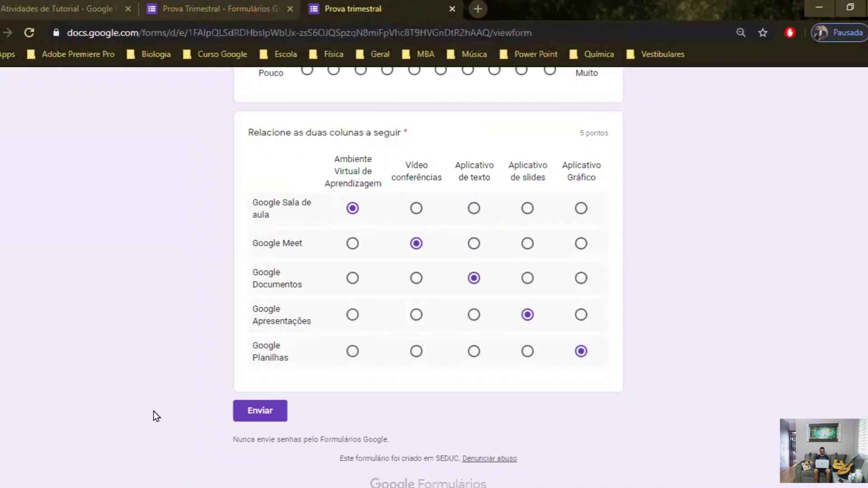
# Try other answers for the Google Planilhas row, moving its choice through the first three columns.
pyautogui.click(354, 353)
pyautogui.click(416, 351)
pyautogui.click(474, 351)
# In the form editor's checkbox grid about usage times, enter the rows Google Sala de aula, Google Meet, Google Apresentaçõe, Google Documentos and Google Planilhas.
pyautogui.hotkey('ctrl', 'shift', 'Tab')
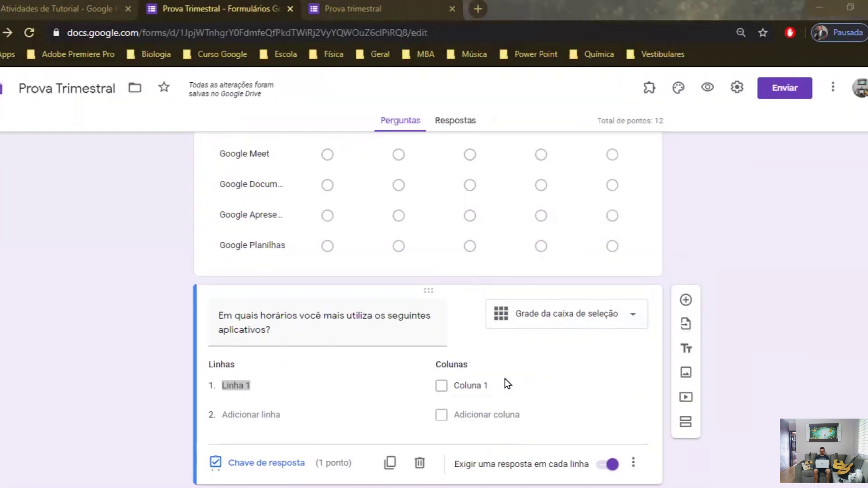
pyautogui.click(291, 386)
pyautogui.write('Google Sala de aula')
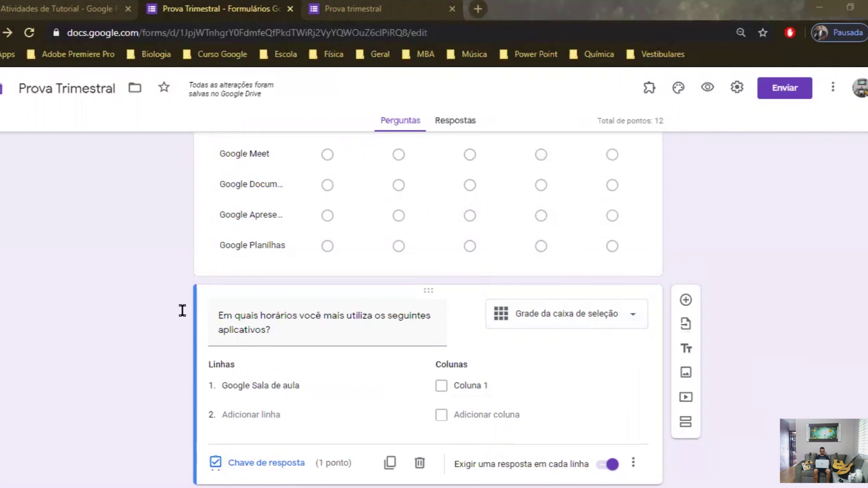
pyautogui.click(256, 414)
pyautogui.write('Google Meet')
pyautogui.click(251, 383)
pyautogui.write('Google Apresentaçõe')
pyautogui.press('Return')
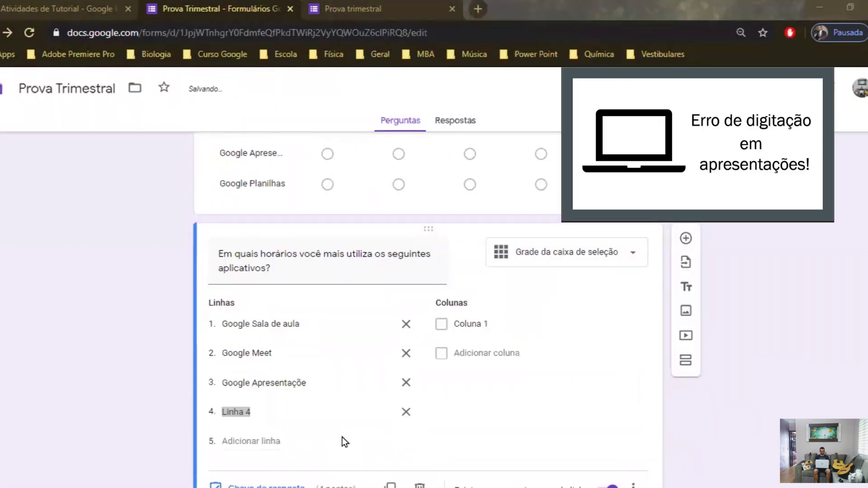
pyautogui.write('Google Documentos')
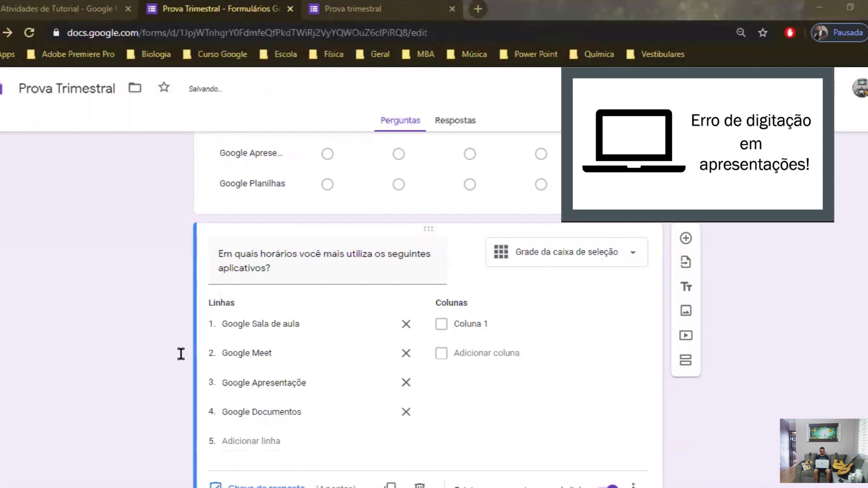
pyautogui.click(258, 441)
pyautogui.write('Google Planilhas')
pyautogui.scroll(-2, 506, 459)
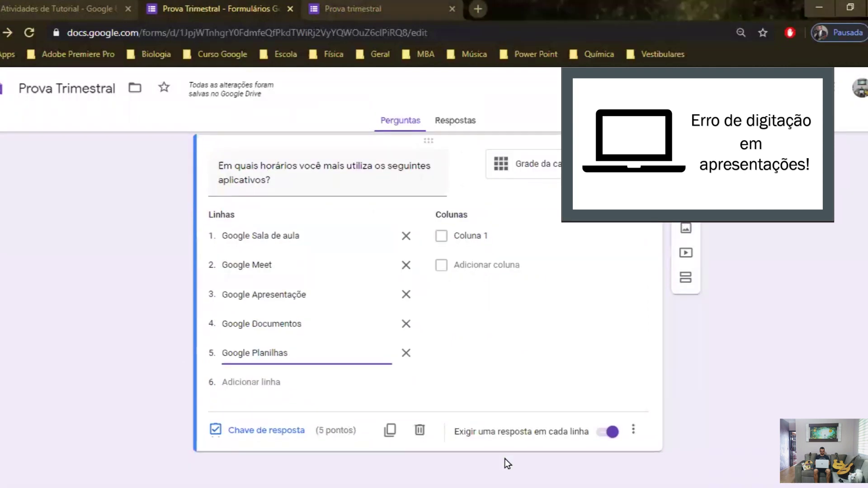
# Enter the checkbox grid's columns: Manhã, Tarde and Noite.
pyautogui.click(470, 236)
pyautogui.write('Manhã')
pyautogui.press('Return')
pyautogui.write('Tarde')
pyautogui.press('Return')
pyautogui.write('Noite')
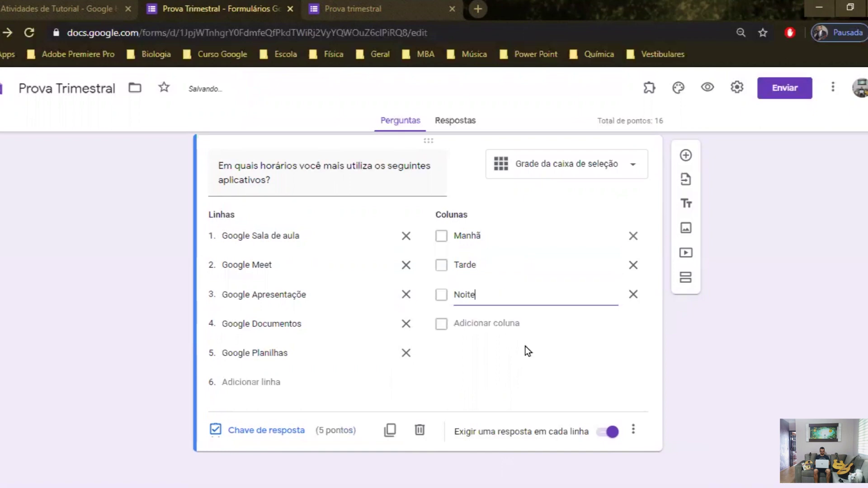
# Reload the respondent preview, discarding the trial answers, and view the checkbox grid question.
pyautogui.click(346, 8)
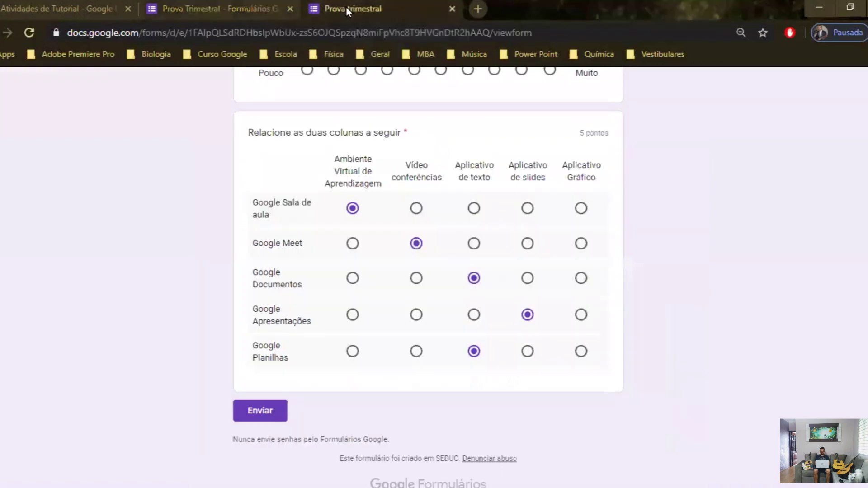
pyautogui.click(29, 32)
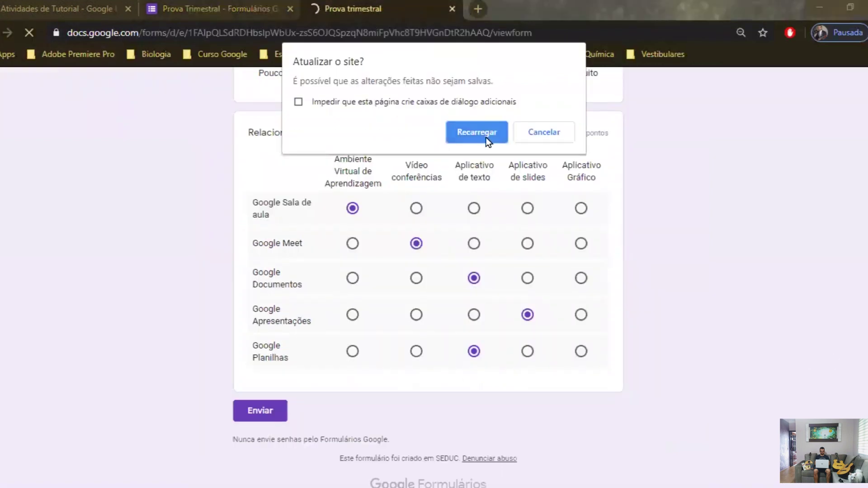
pyautogui.click(486, 137)
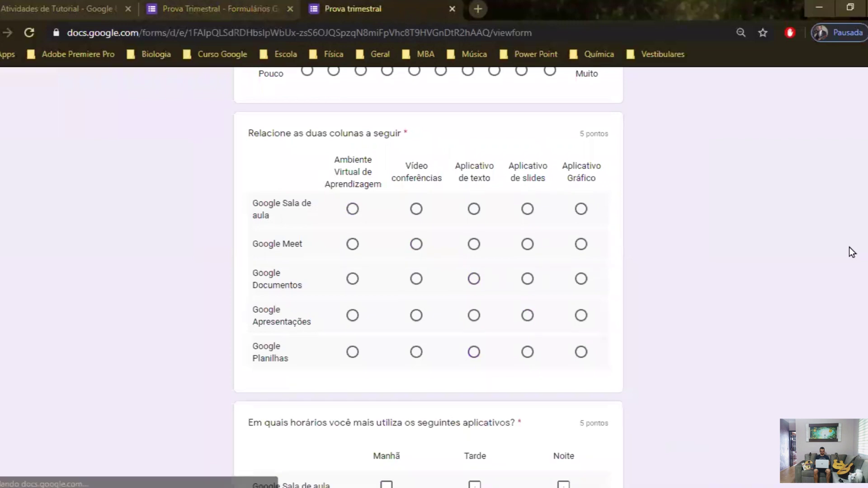
pyautogui.scroll(-5, 852, 251)
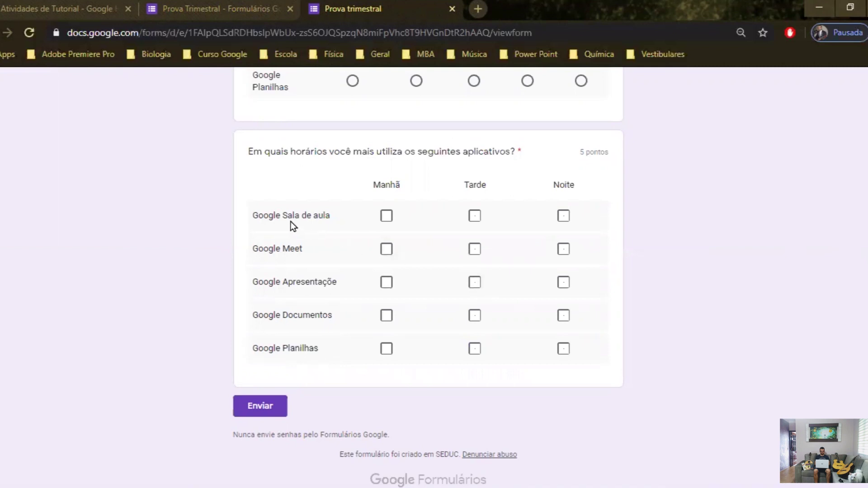
# Try the checkbox grid's Google Sala de aula row with single times and with Manhã, Tarde and Noite together, comparing it with the multiple-choice grid.
pyautogui.click(386, 219)
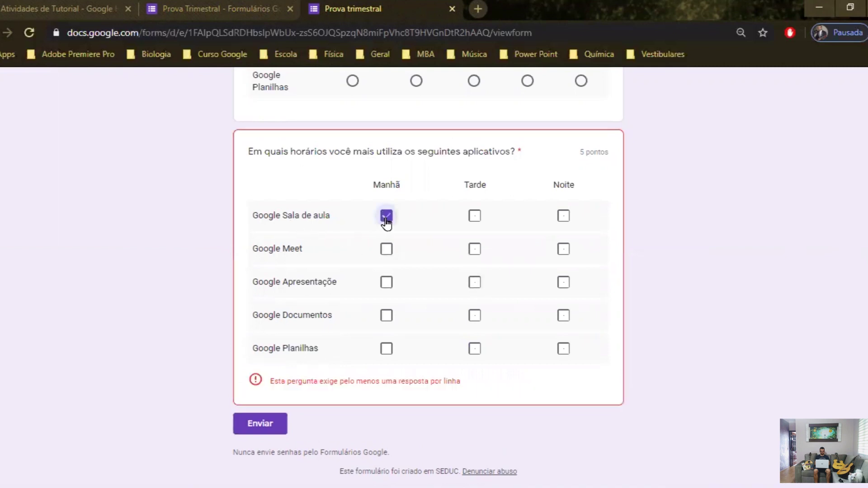
pyautogui.click(387, 220)
pyautogui.click(472, 219)
pyautogui.click(471, 221)
pyautogui.click(563, 219)
pyautogui.click(563, 219)
pyautogui.click(563, 219)
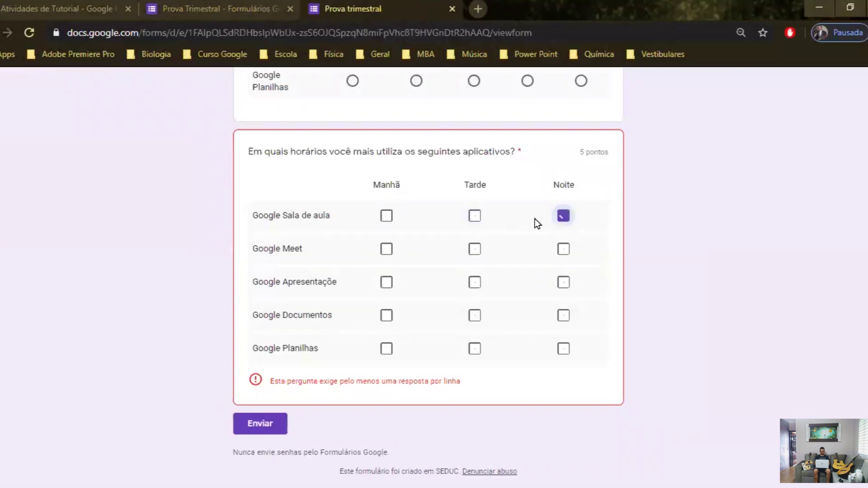
pyautogui.click(473, 221)
pyautogui.click(386, 219)
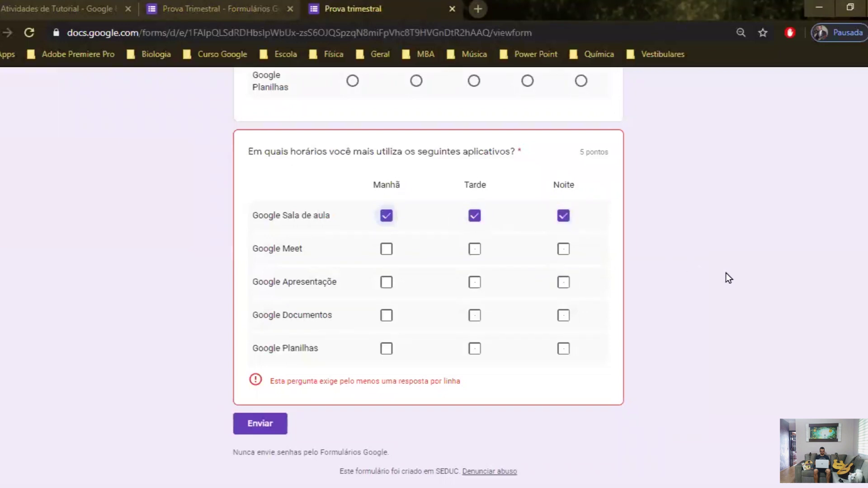
pyautogui.scroll(6, 774, 276)
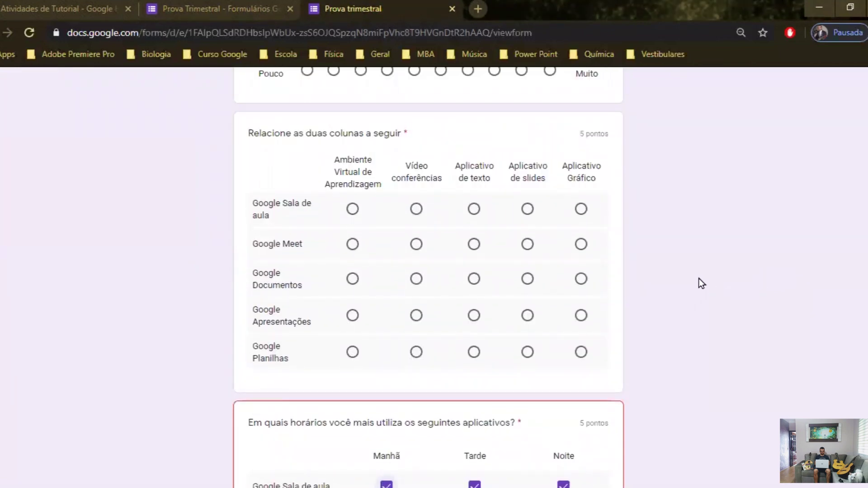
pyautogui.scroll(-6, 699, 278)
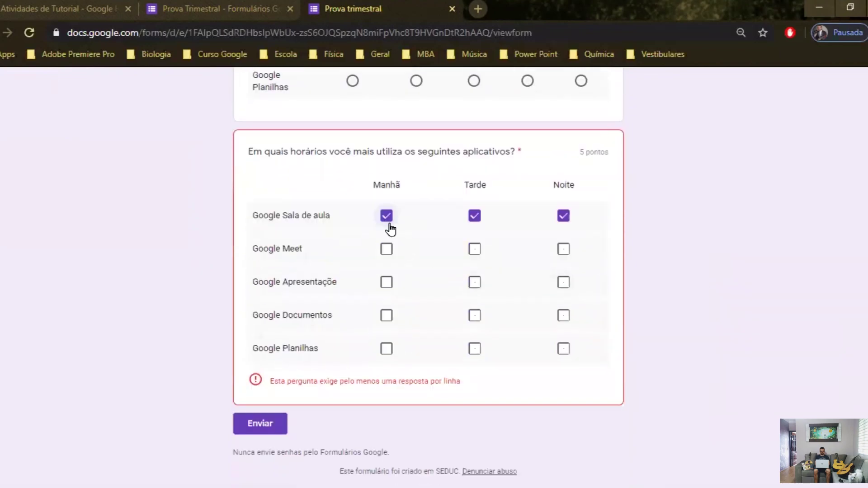
# Return to the form editor and give the date (Data) question the text "Qual é a sua data de nascimento?".
pyautogui.hotkey('ctrl', 'shift', 'Tab')
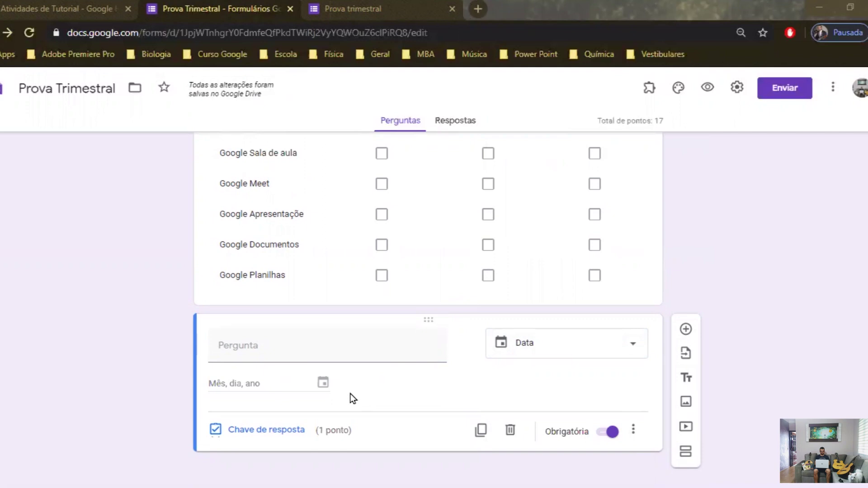
pyautogui.click(238, 345)
pyautogui.write('Qual é a sua data de nascimento?')
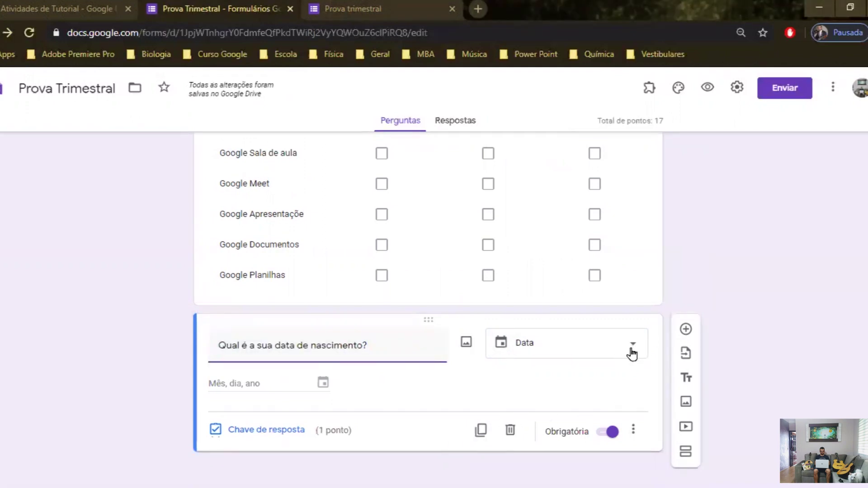
# Reload the respondent preview, discarding the trial answers, and try the date question by opening its calendar and closing it without a date.
pyautogui.click(373, 8)
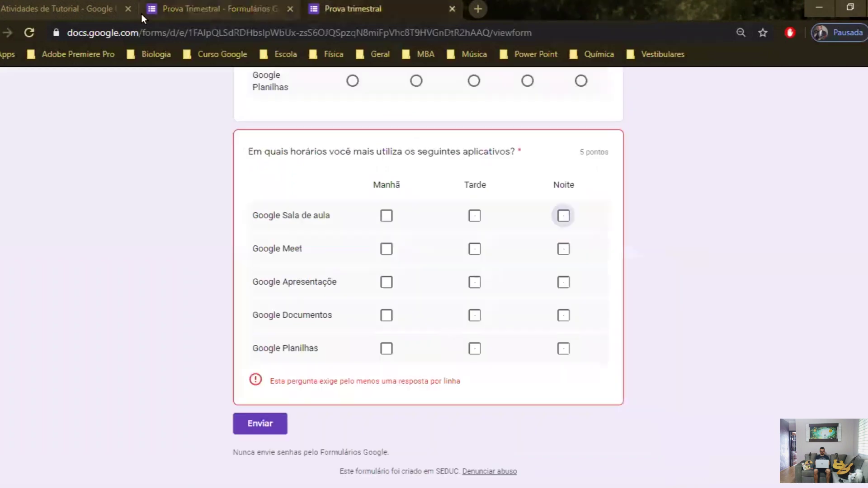
pyautogui.click(28, 32)
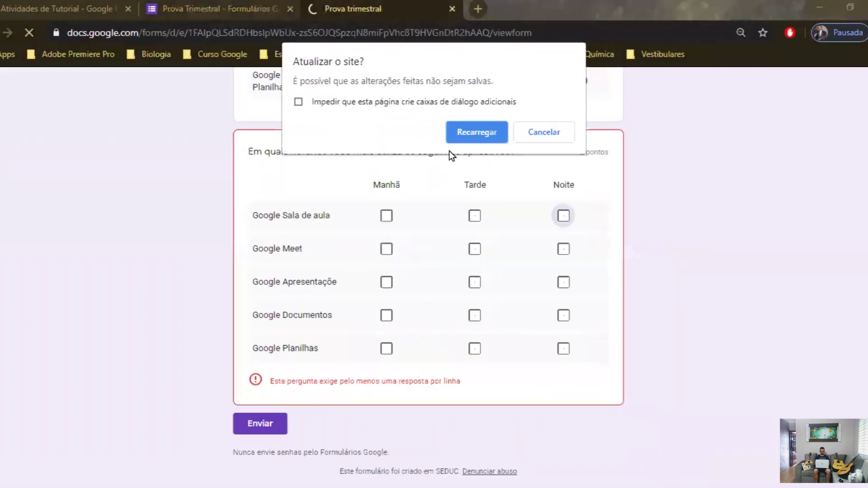
pyautogui.click(478, 131)
pyautogui.scroll(-15, 690, 297)
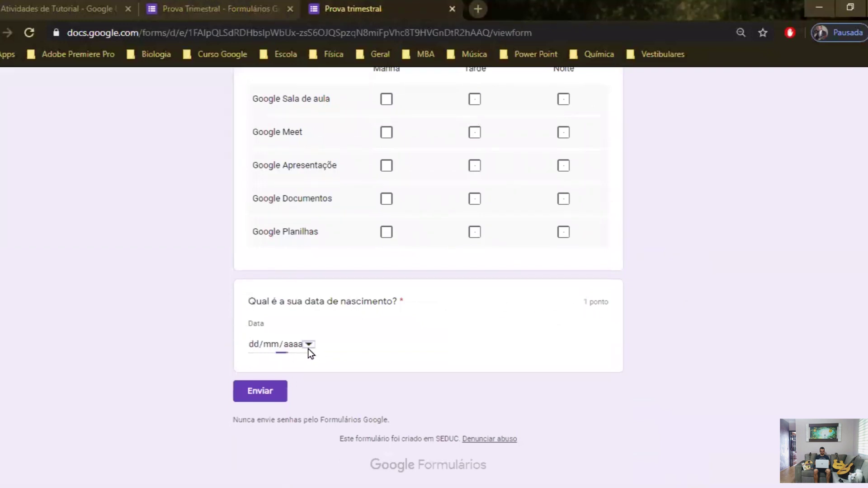
pyautogui.click(309, 348)
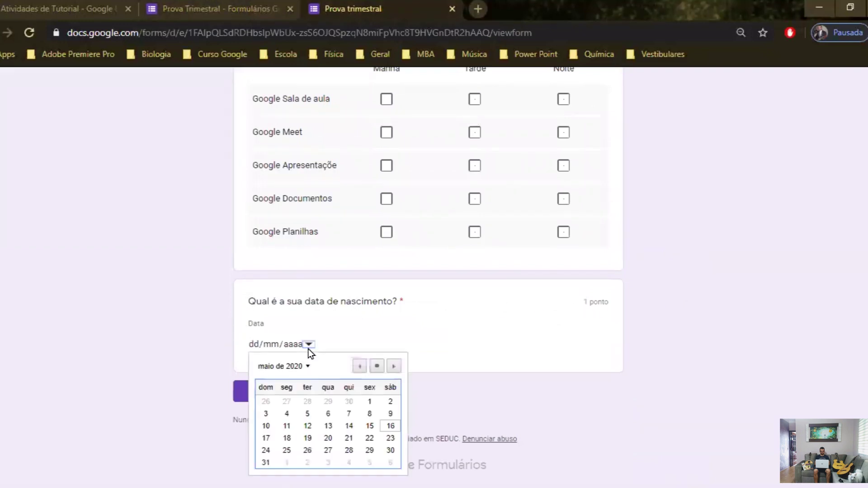
pyautogui.click(148, 343)
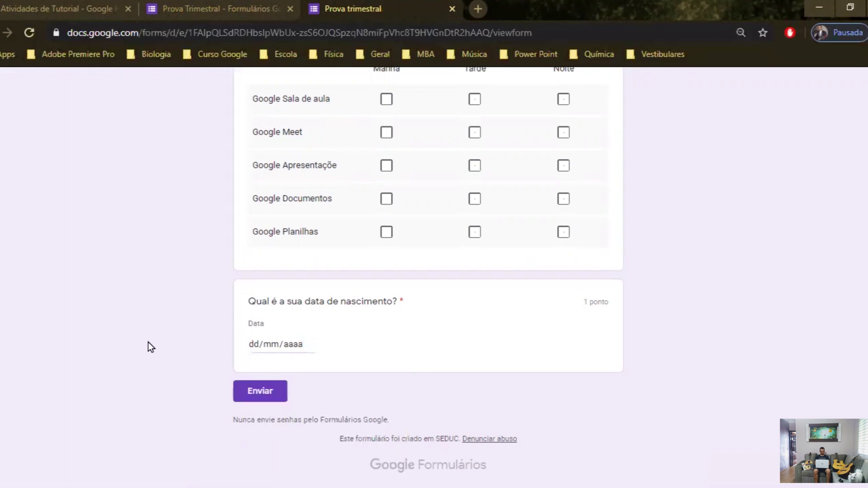
# Return to the form editor and add a time (Horário) question reading "Qual o horário que você inicia a sua aula de natação?".
pyautogui.click(182, 8)
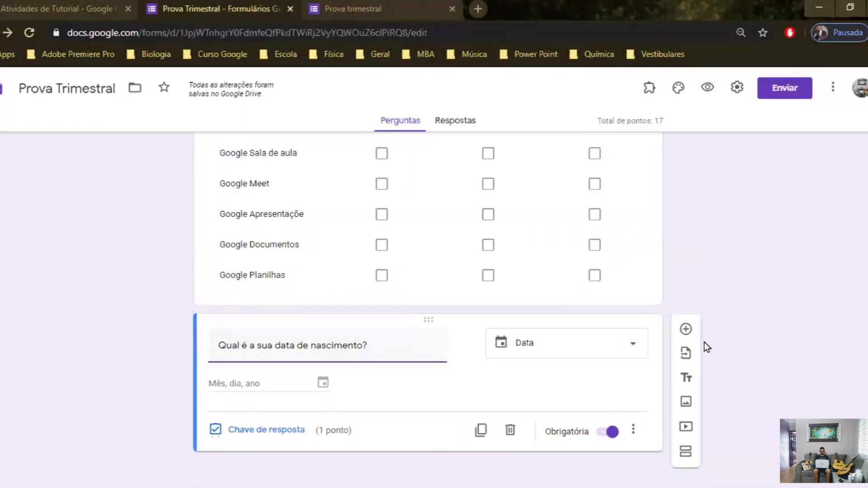
pyautogui.click(689, 328)
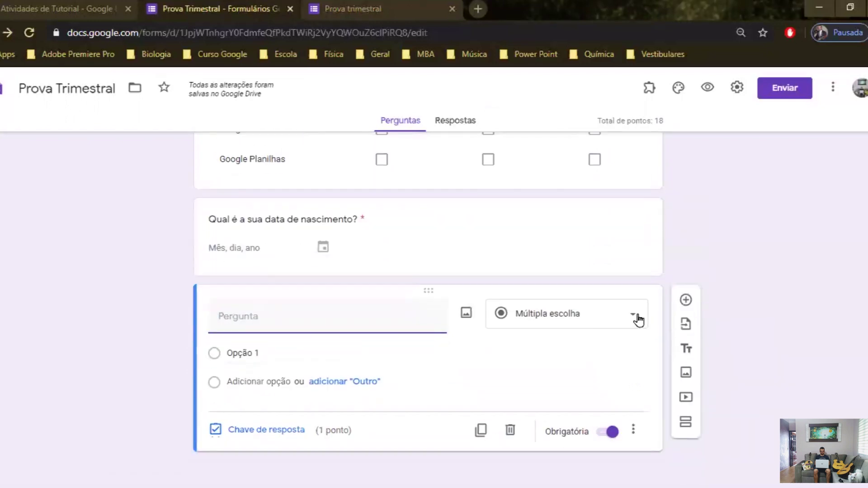
pyautogui.click(638, 320)
pyautogui.click(540, 458)
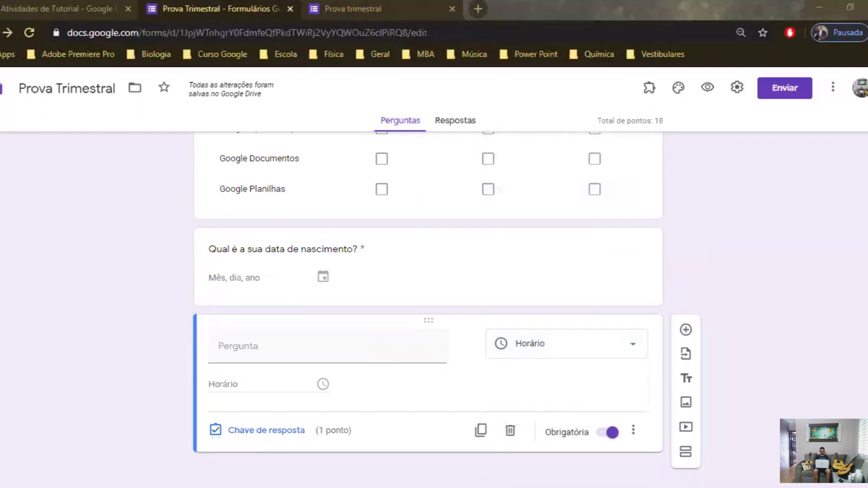
pyautogui.click(432, 355)
pyautogui.write('Qual o horário que você inicia a sua aula de natação?')
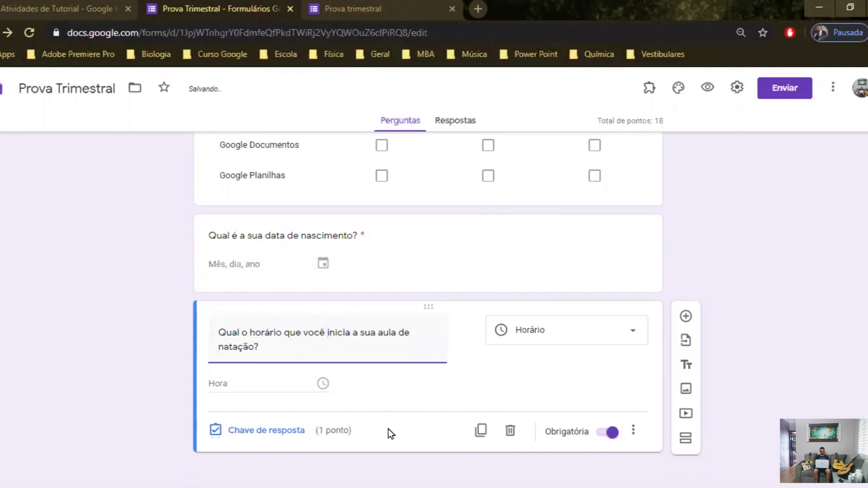
# Reload the respondent preview and try the swimming-class time question by activating its hour field without entering a time.
pyautogui.click(360, 3)
pyautogui.click(29, 34)
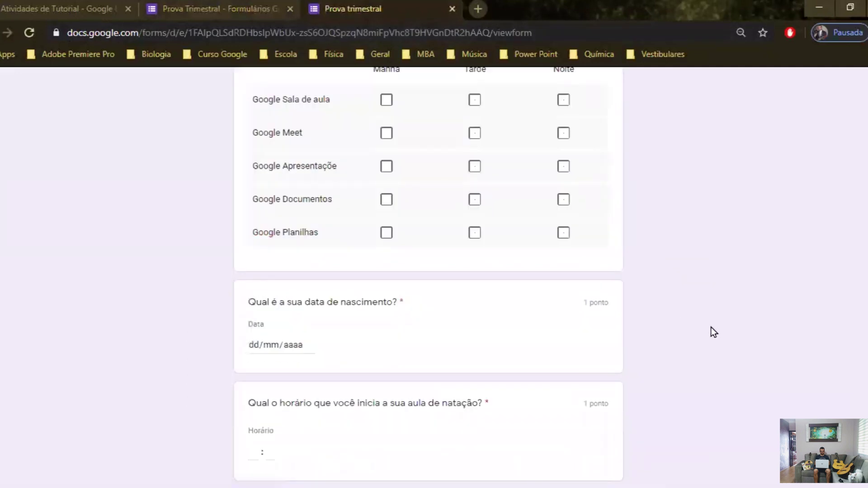
pyautogui.scroll(-3, 712, 326)
pyautogui.click(250, 342)
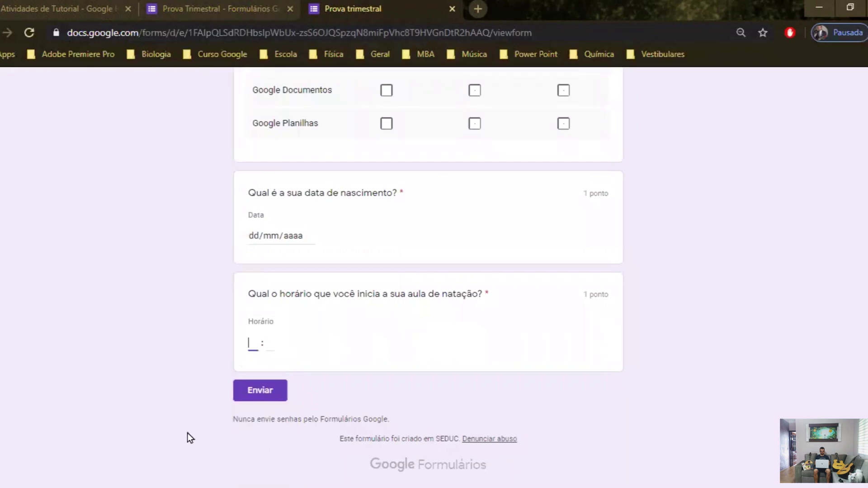
pyautogui.scroll(5, 140, 416)
# Switch to the Google Classroom assignment draft and publish the "Prova trimestral" activity to the class.
pyautogui.hotkey('ctrl', 'pageup')
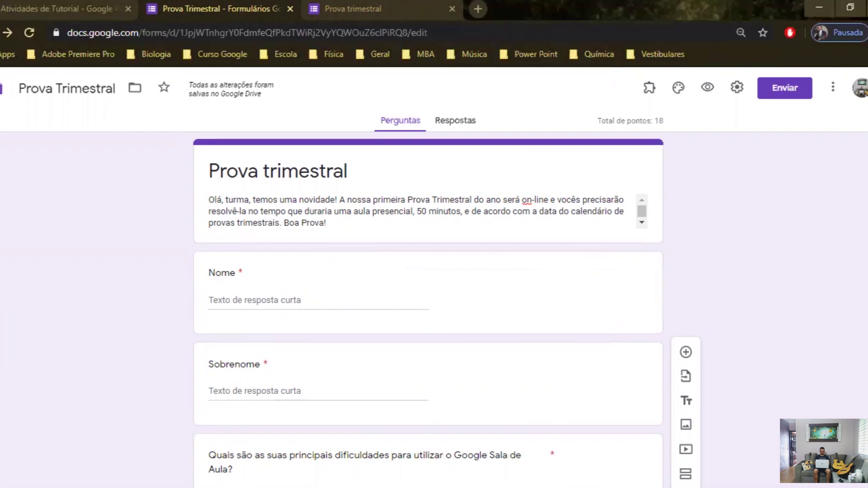
pyautogui.click(50, 6)
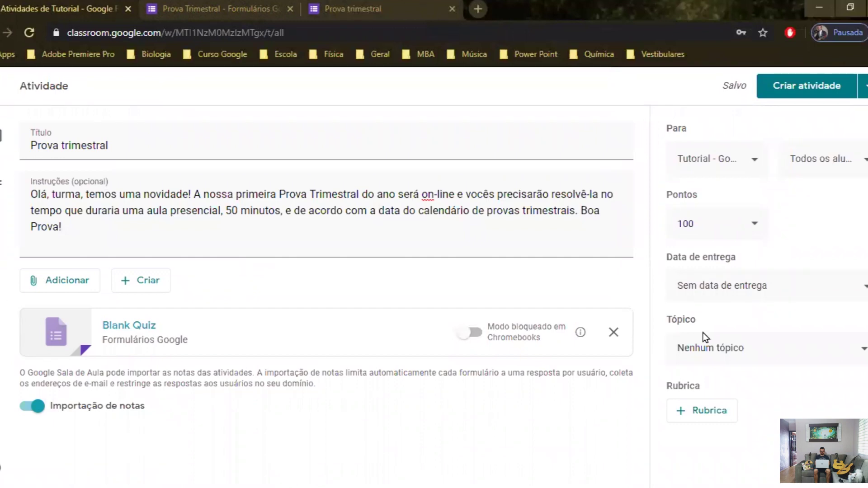
pyautogui.click(812, 86)
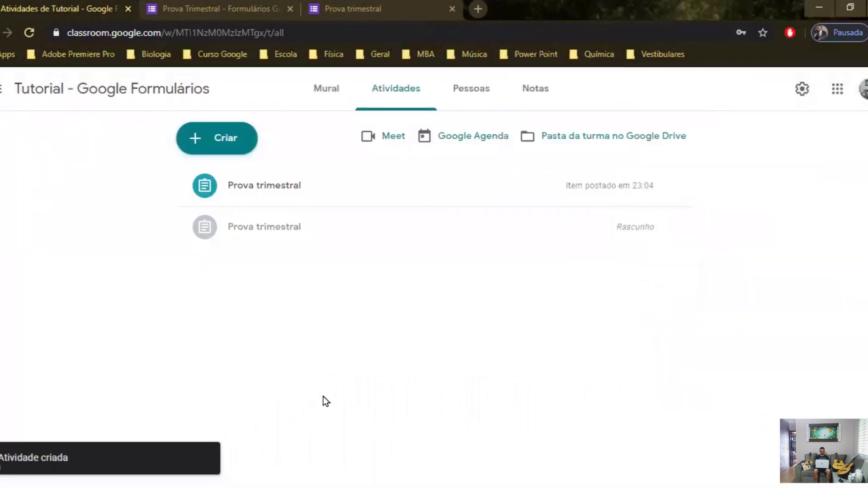
# Expand the posted "Prova trimestral" activity, open its attached form and look through all of its questions.
pyautogui.click(285, 190)
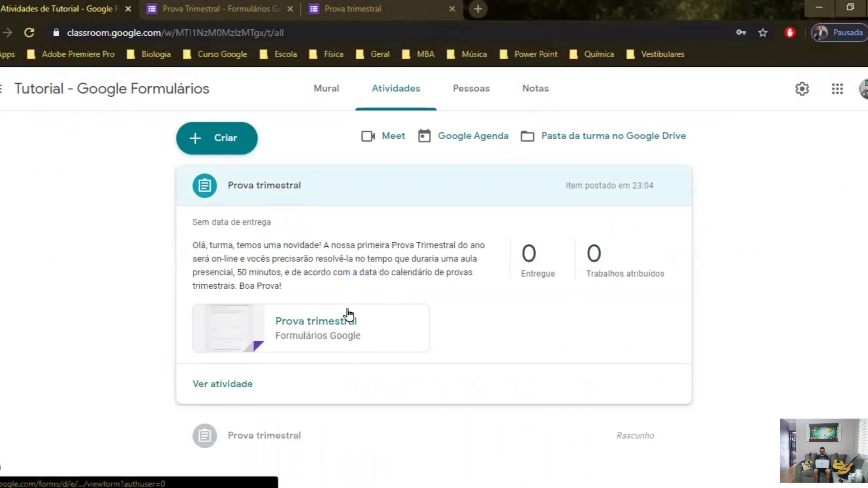
pyautogui.click(227, 326)
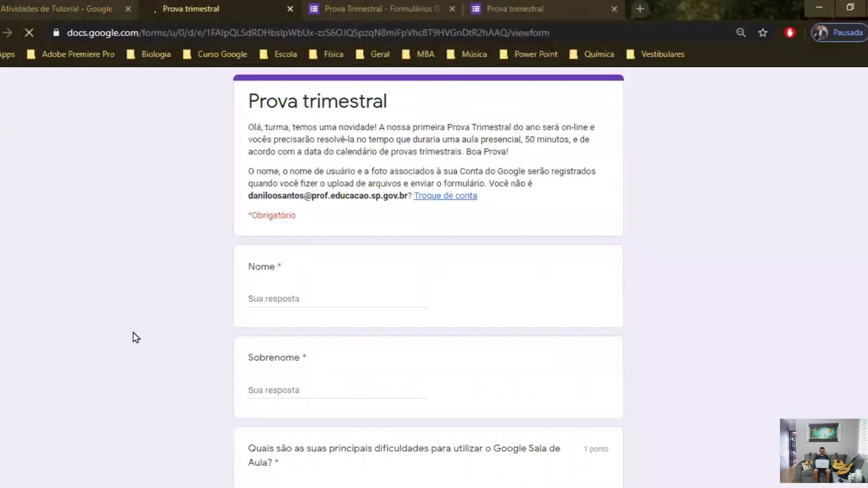
pyautogui.scroll(-3, 87, 331)
pyautogui.scroll(-20, 85, 328)
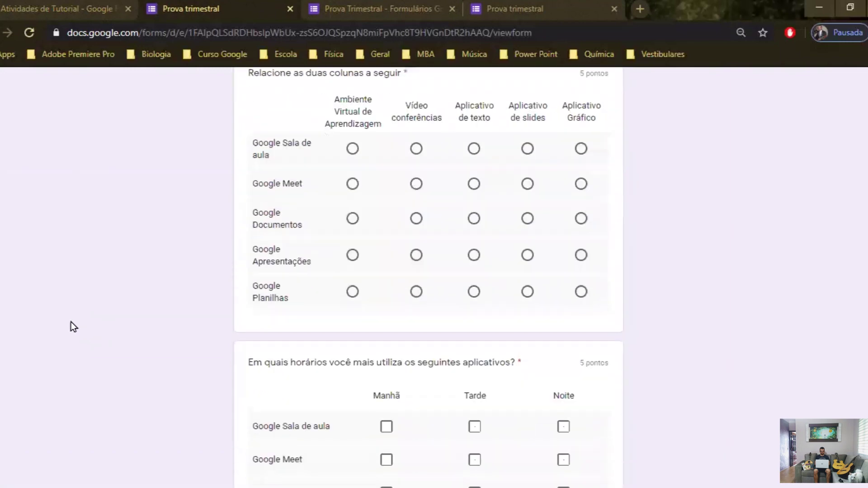
pyautogui.scroll(-10, 70, 323)
pyautogui.scroll(15, 64, 324)
pyautogui.scroll(10, 65, 323)
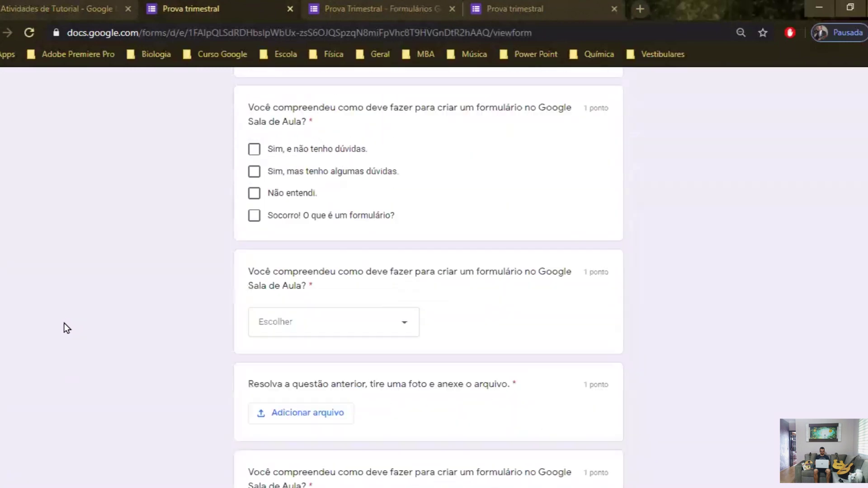